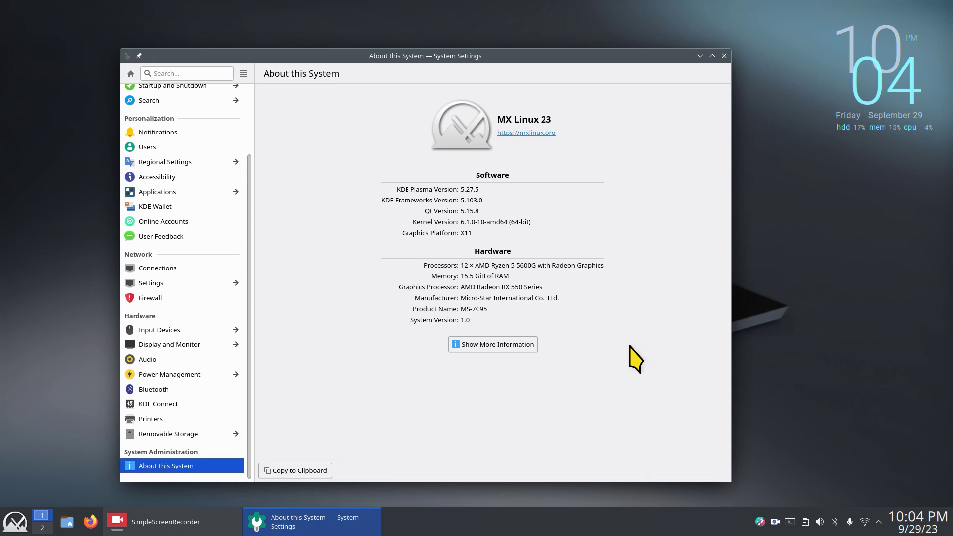
Select the kernel version number, then open Display and Monitor settings for the LG TV at 1920x1080.
drag(461, 222, 470, 221)
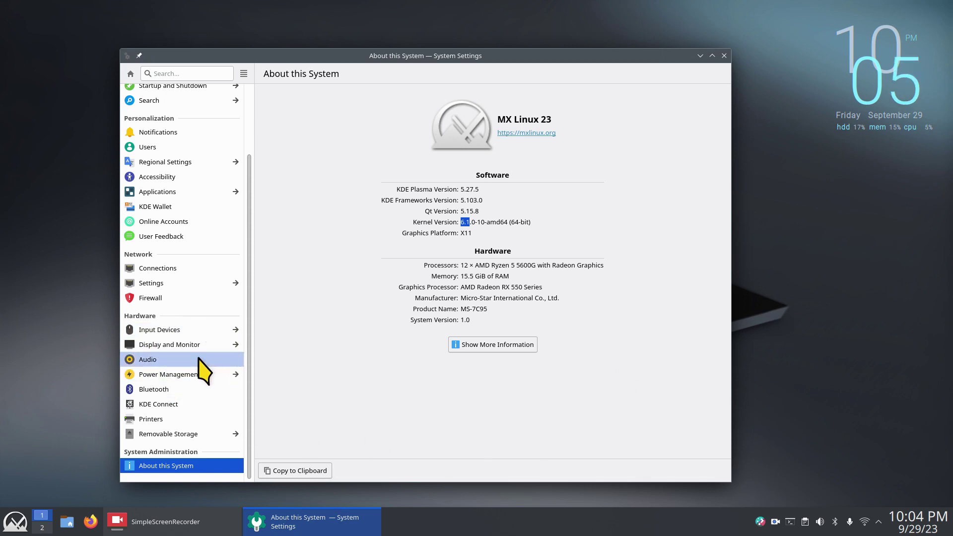
click(176, 345)
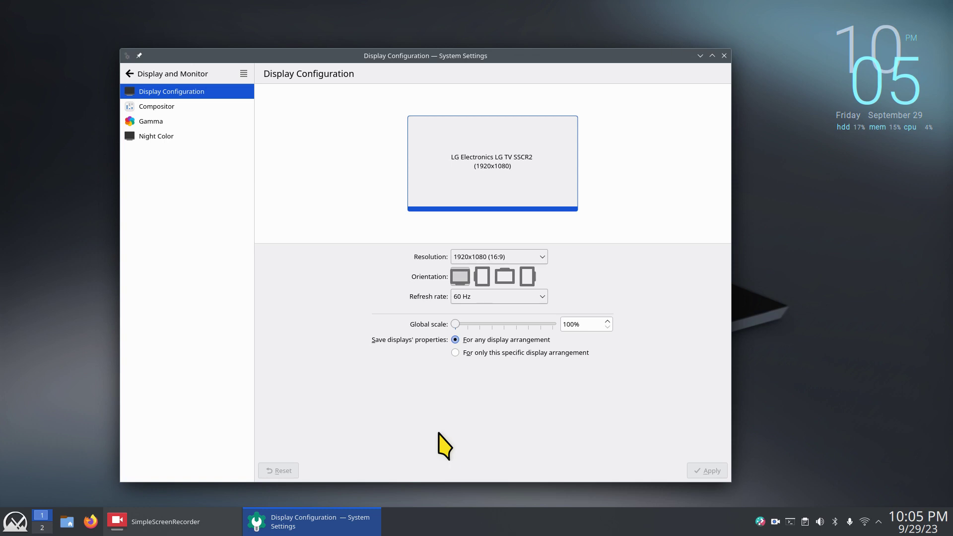
Close the System Settings window with Alt+F4, leaving the empty desktop.
key(alt+F4)
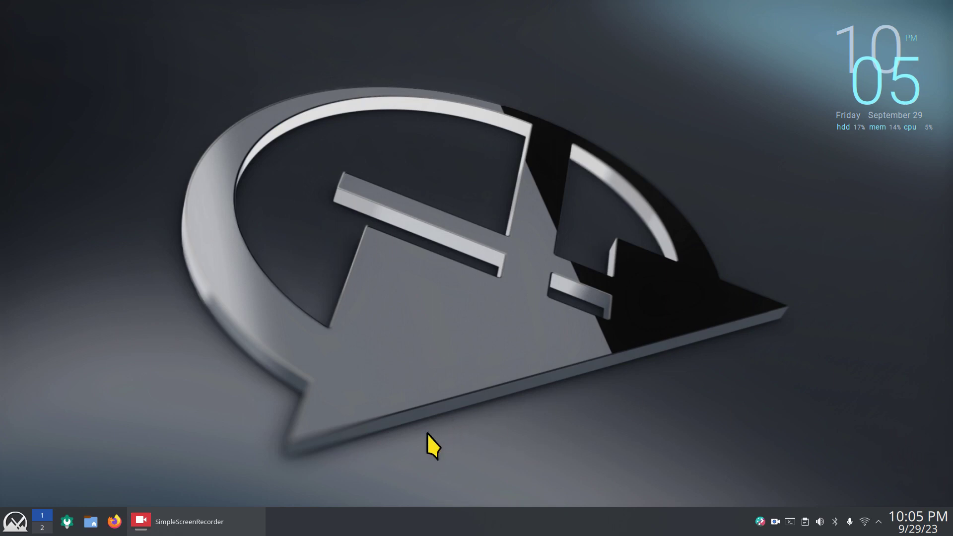
Launch Discover to show its About page (version 5.27.5), then browse the launcher's Office category.
click(16, 522)
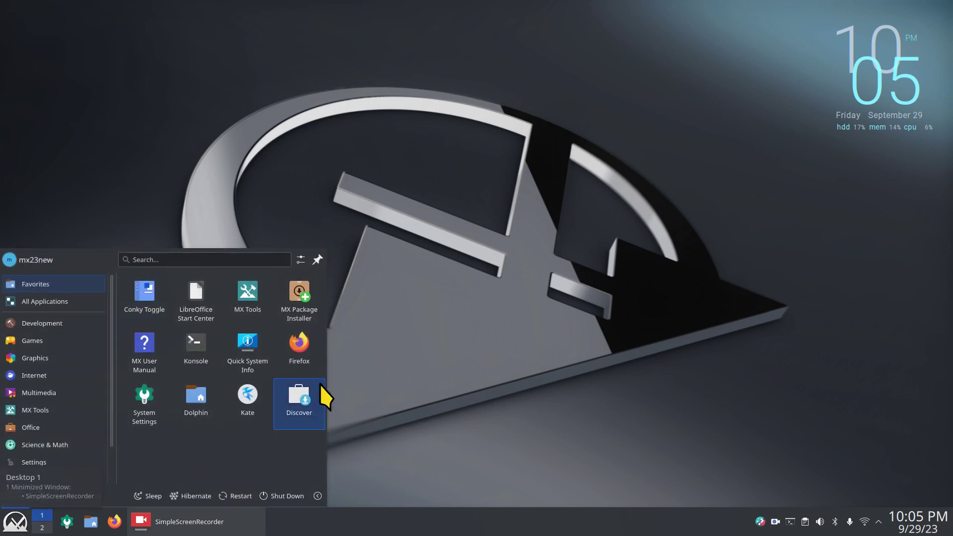
click(295, 397)
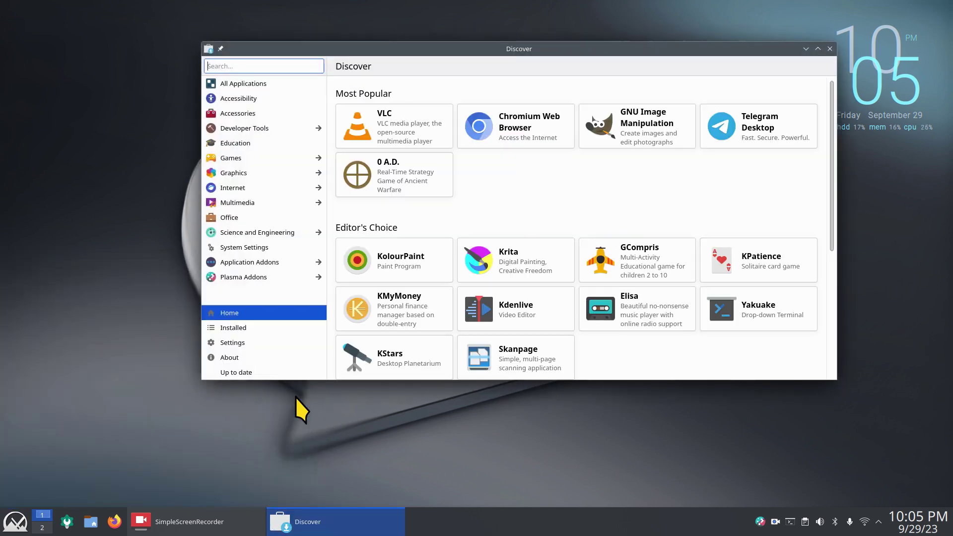
click(247, 359)
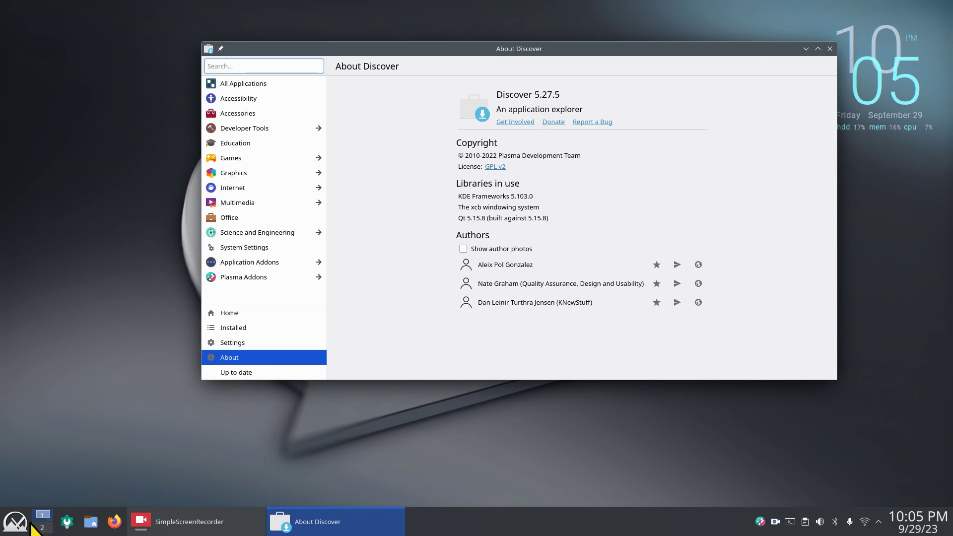
click(15, 522)
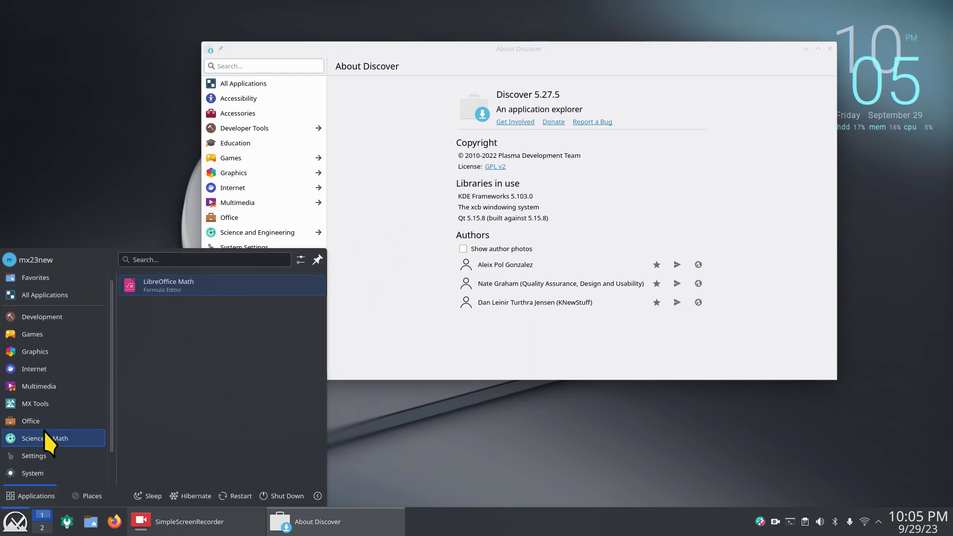
mouse_move(37, 421)
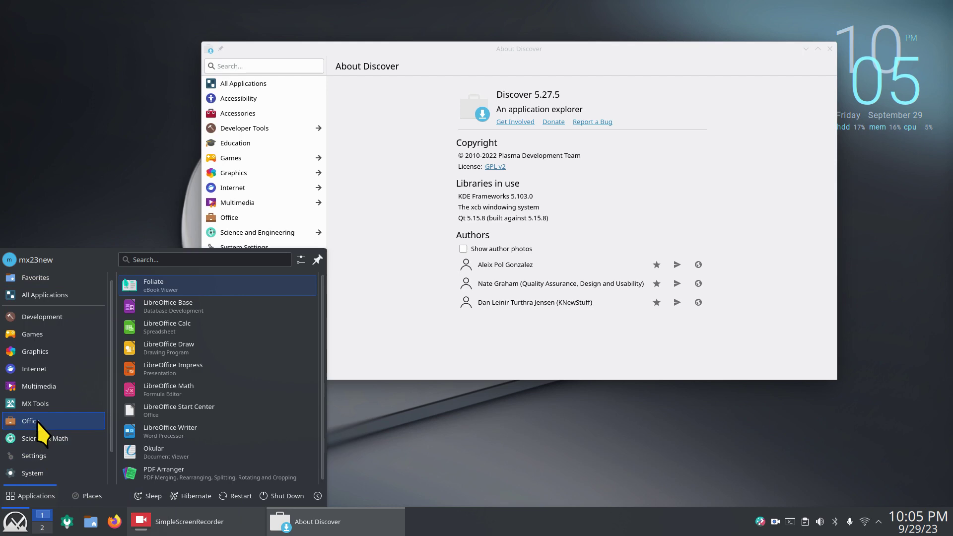
Start a blank LibreOffice Writer document and check the About box showing version 7.4.7.2.
click(184, 429)
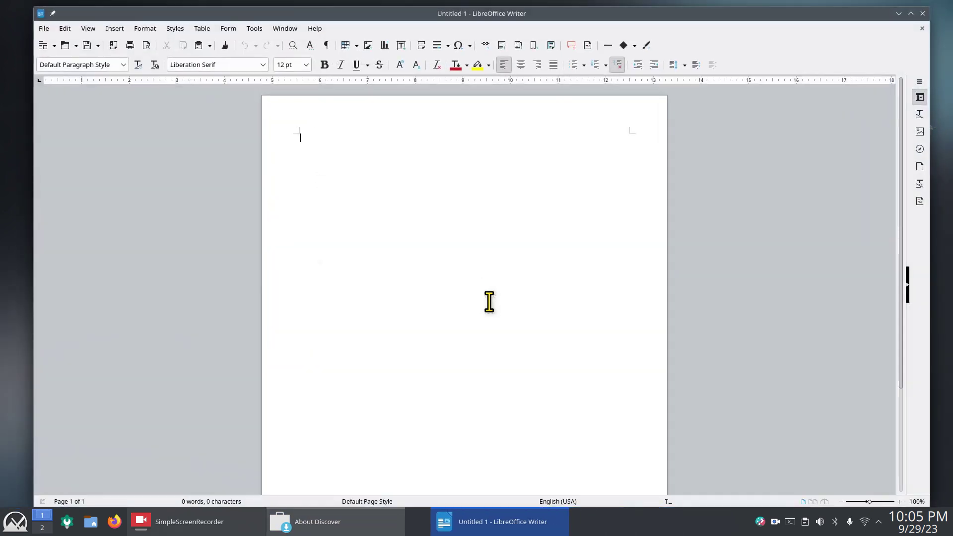
click(317, 28)
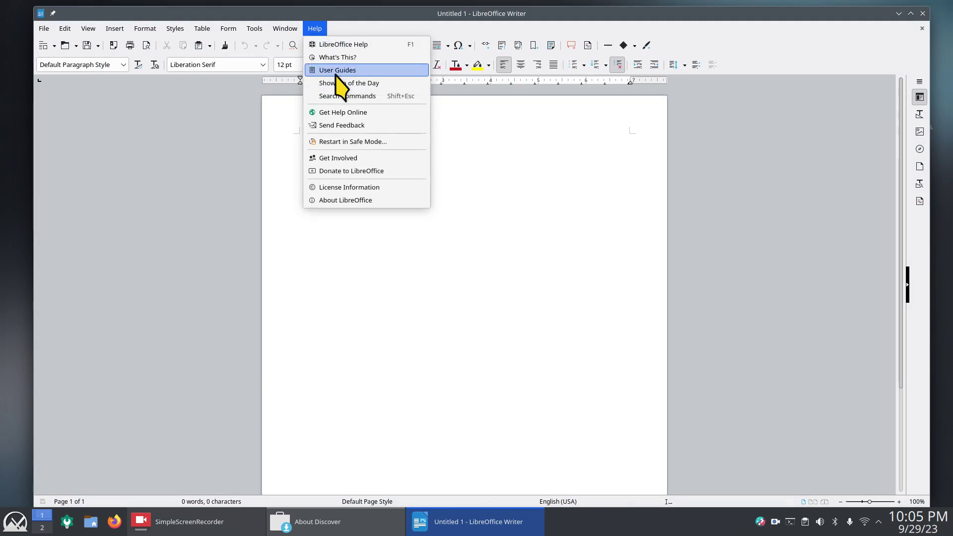
click(350, 200)
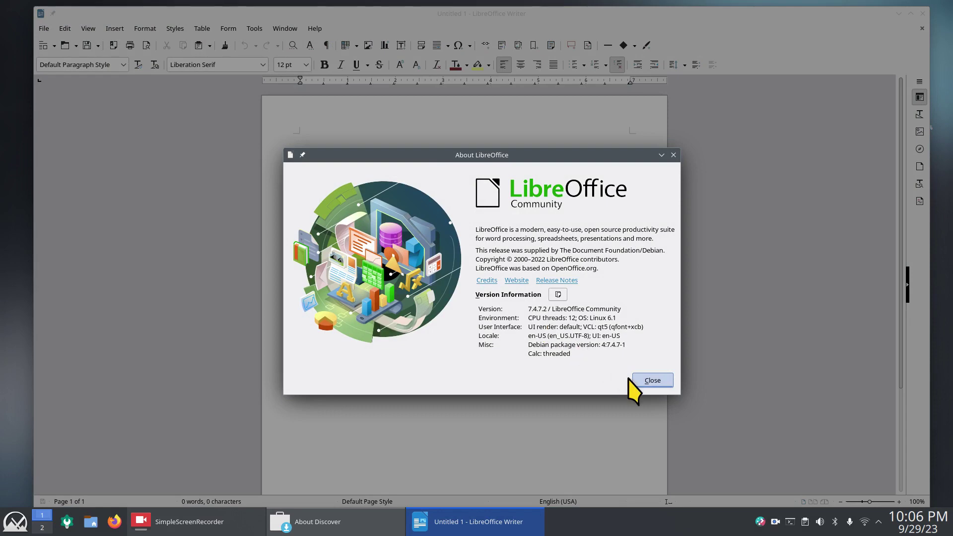
click(642, 380)
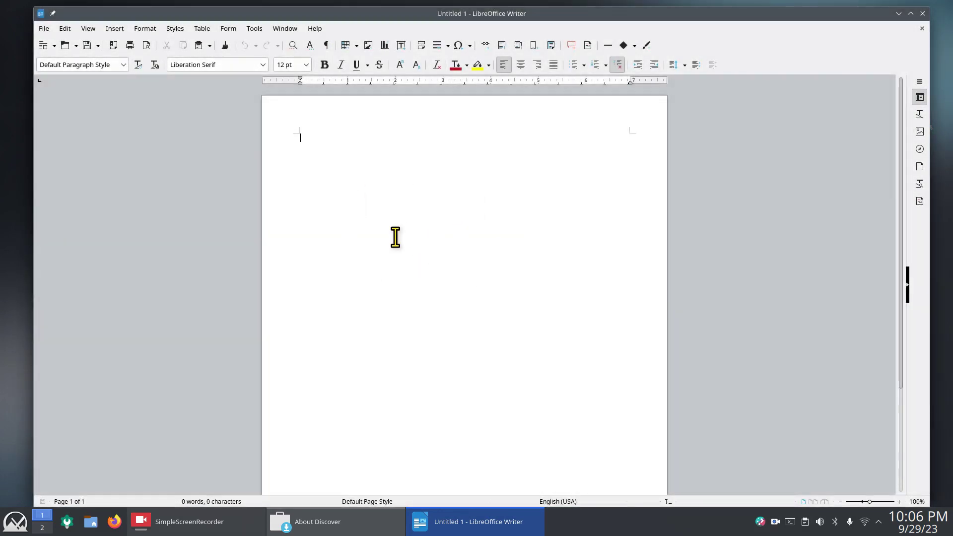
Browse the Save As file formats, keep ODF, and cancel without saving.
click(45, 28)
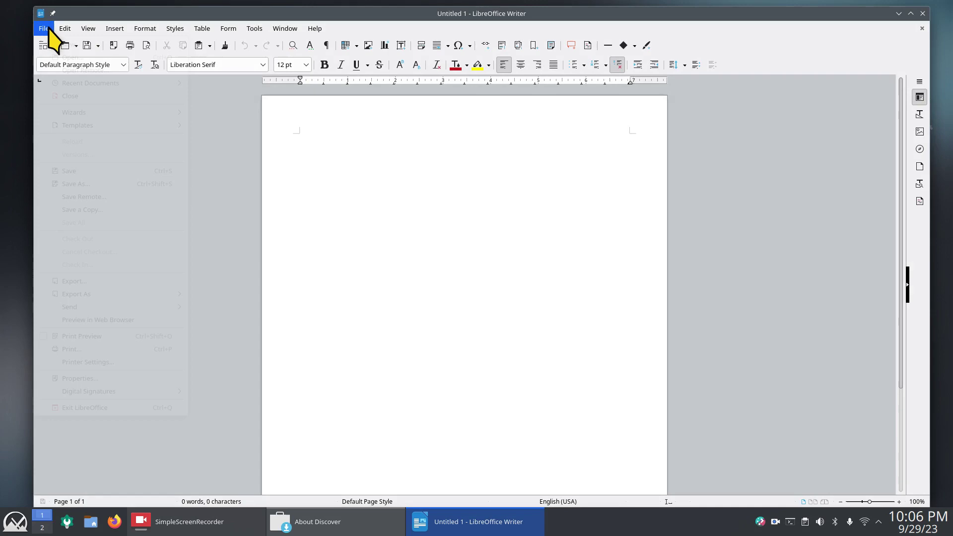
click(108, 184)
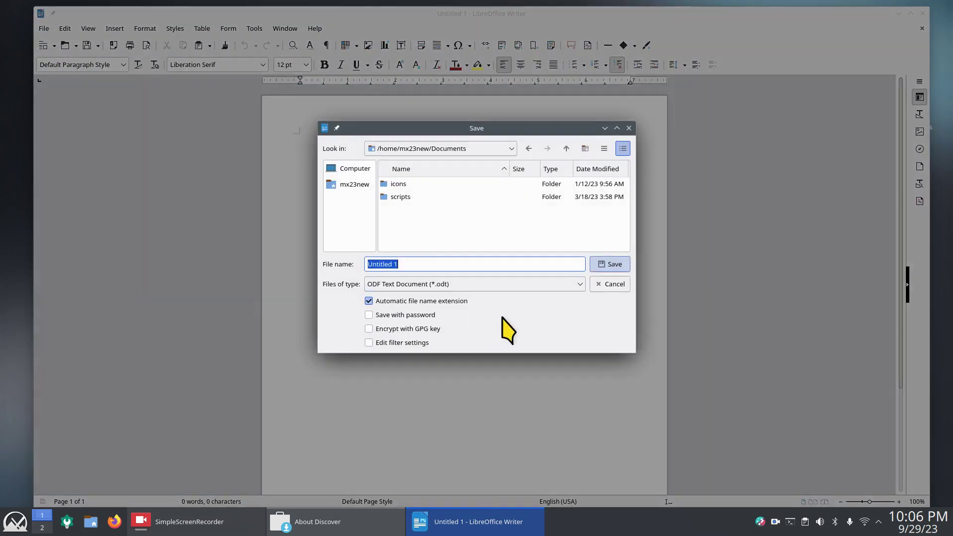
click(579, 286)
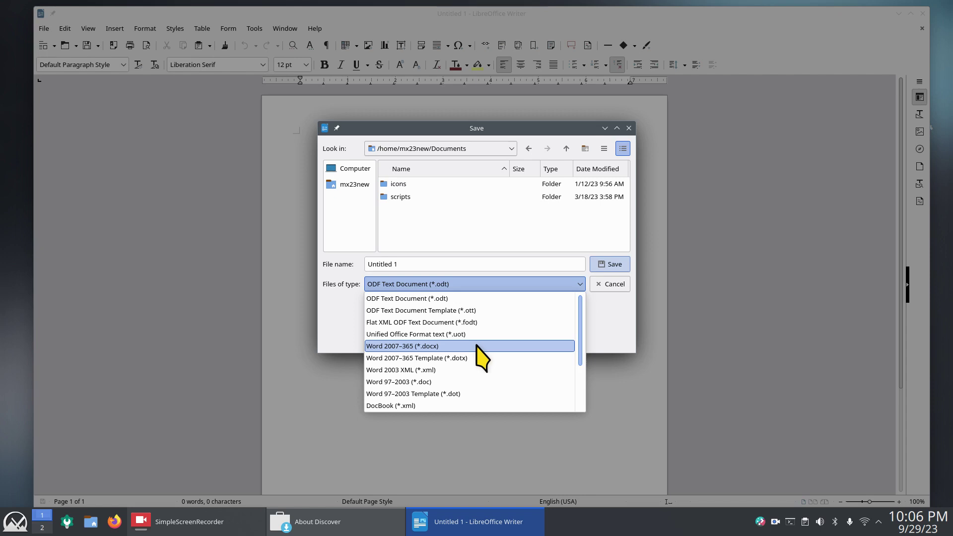
click(626, 336)
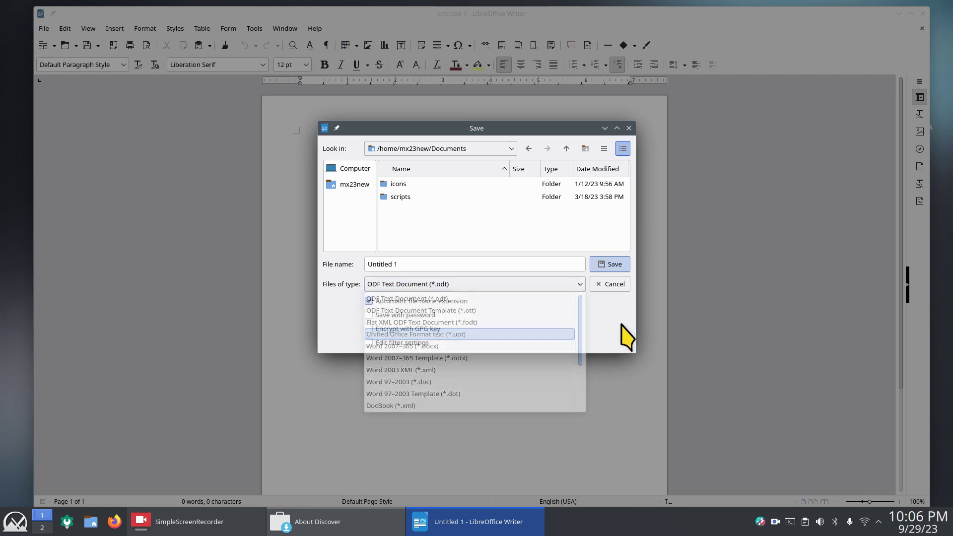
click(628, 128)
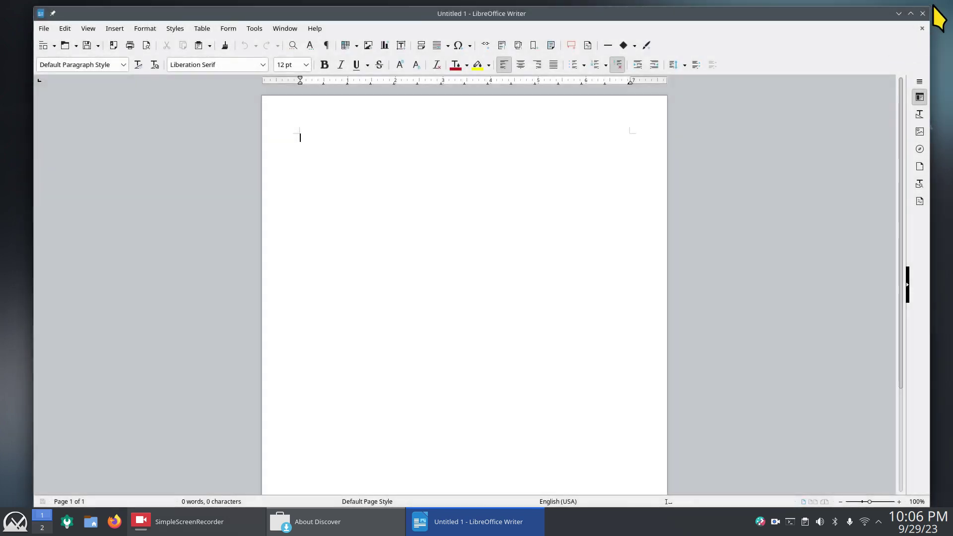
Close Writer and show Discover's Settings page listing Flathub and Debian Bookworm sources.
click(923, 14)
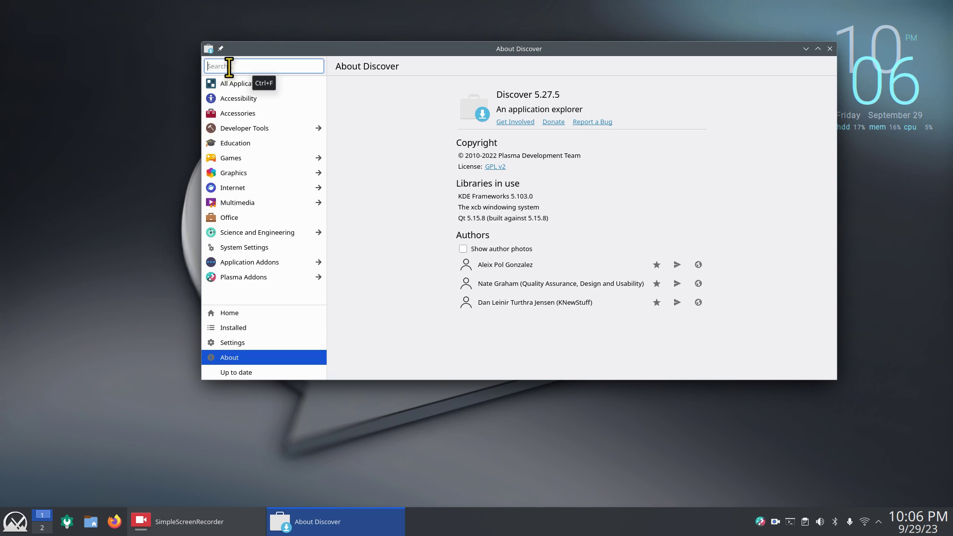
click(279, 345)
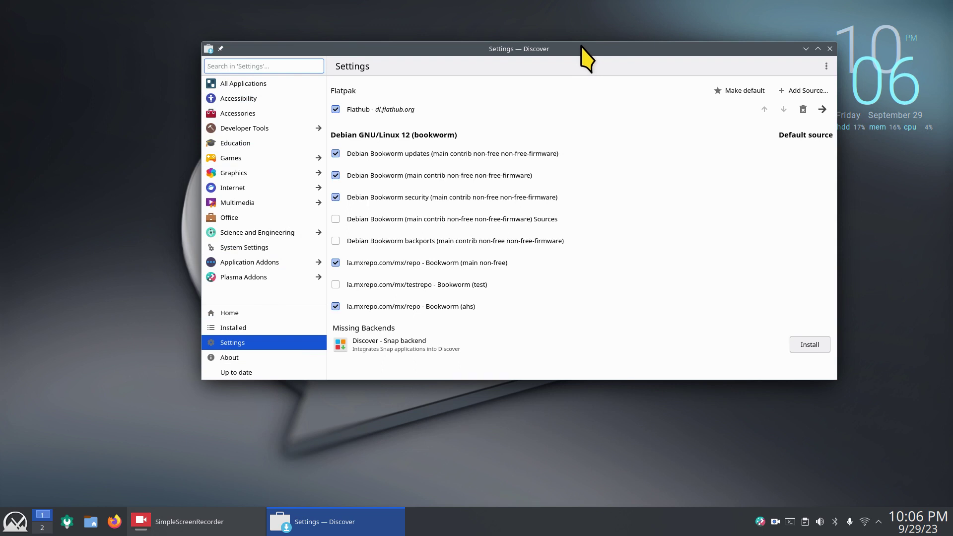
drag(581, 47, 579, 61)
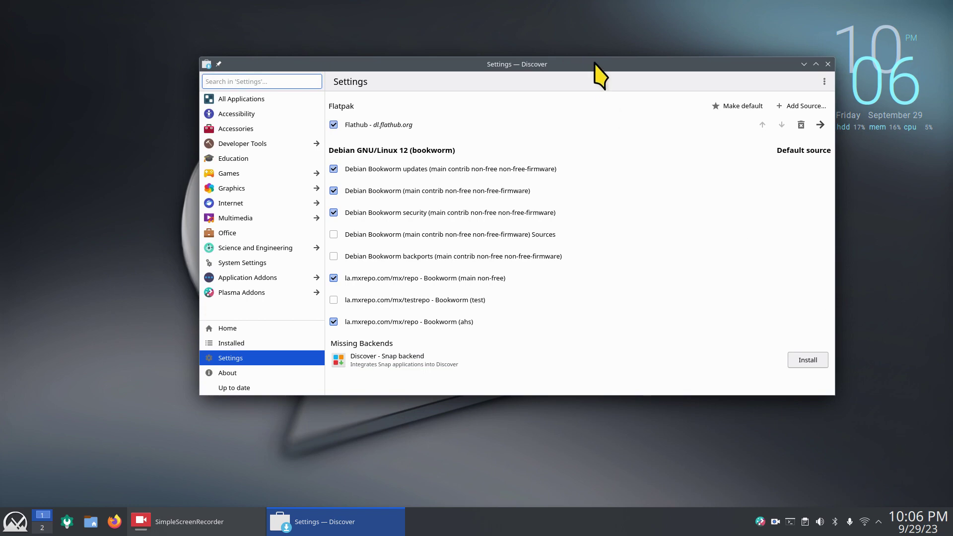
double_click(594, 63)
double_click(606, 7)
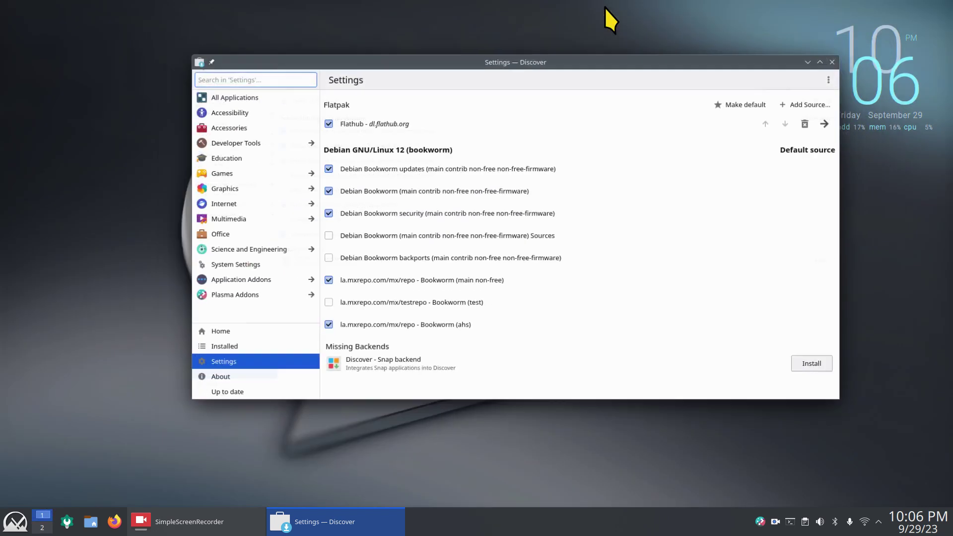
mouse_move(571, 62)
mouse_down()
mouse_move(569, 1)
mouse_move(568, 50)
mouse_up()
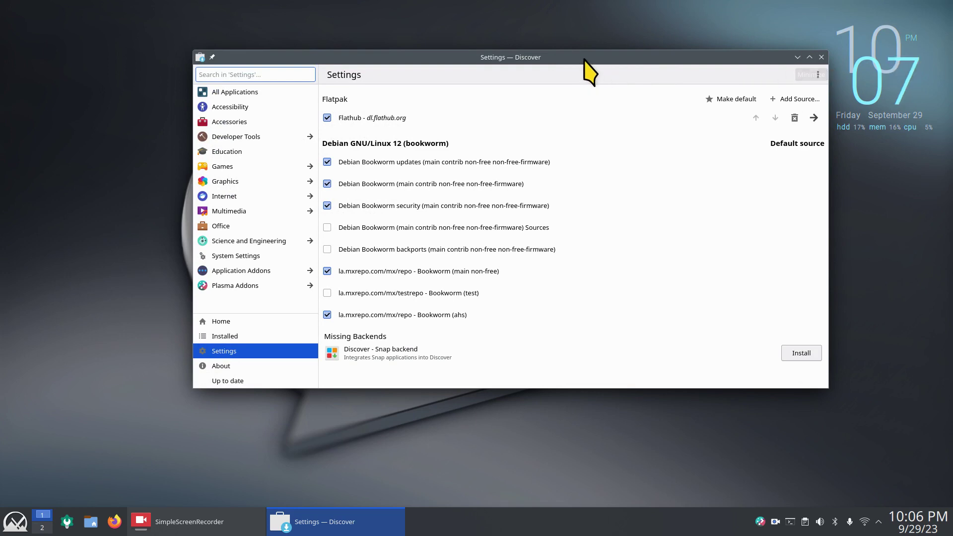
Maximize Discover and open its Updates page reporting the system is up to date.
drag(584, 58, 585, 2)
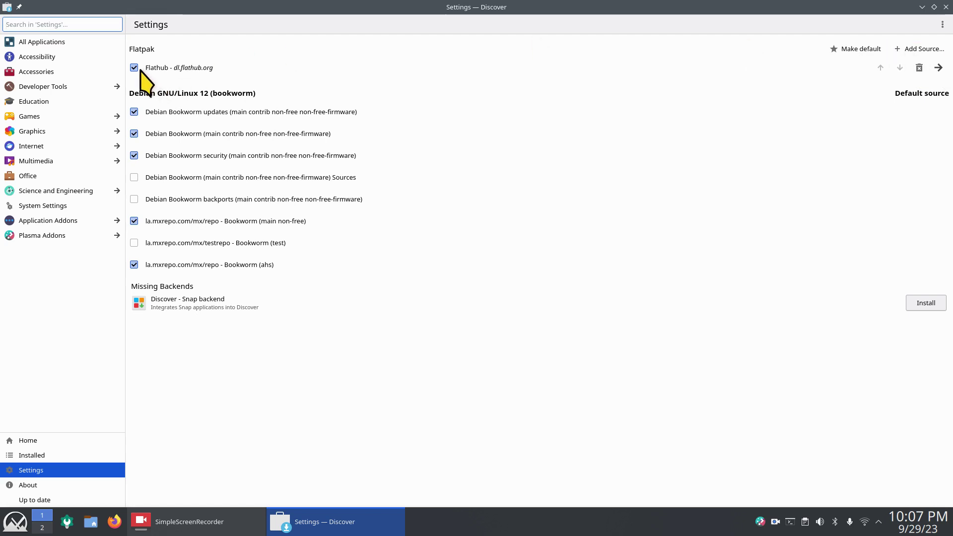
click(65, 500)
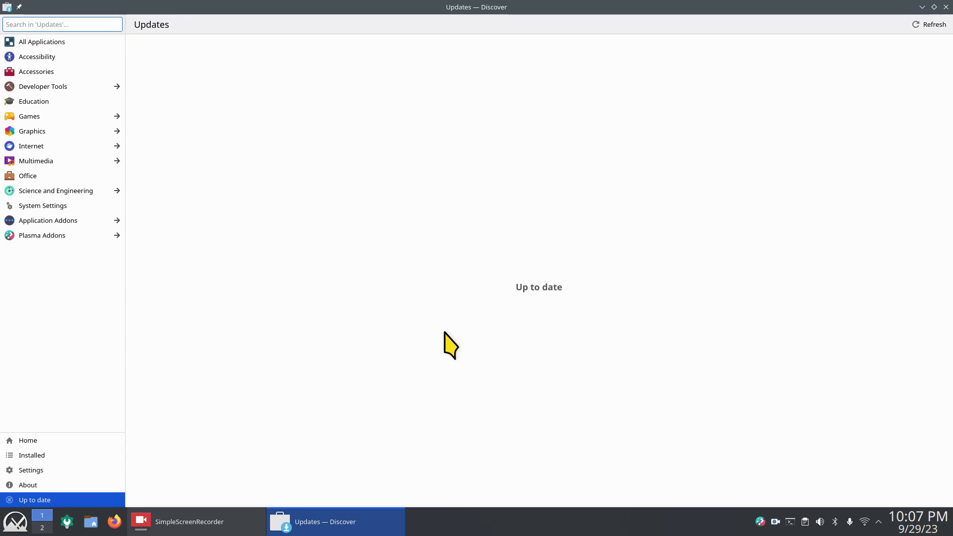
Search All Applications for 'libre' and scroll to the LibreOffice Flatpak among 11 results.
click(44, 472)
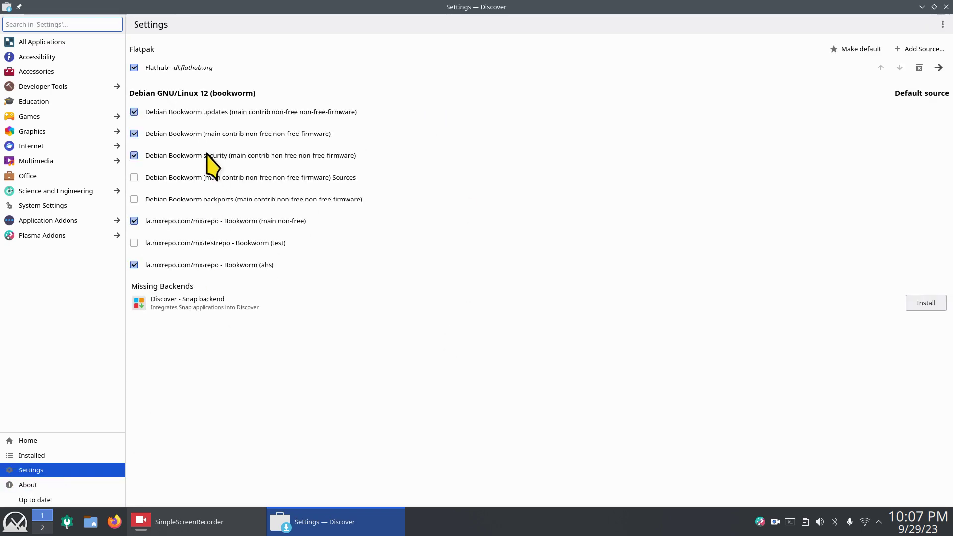
click(64, 44)
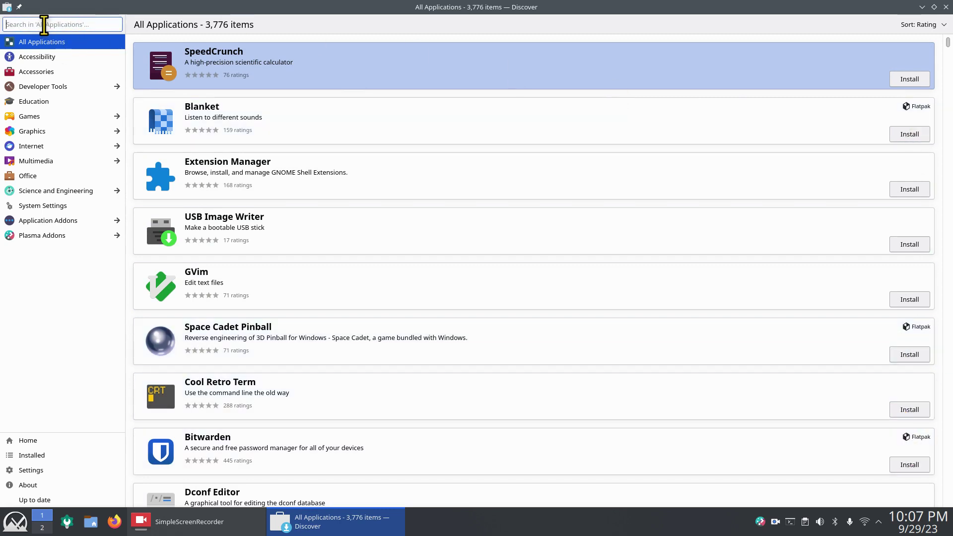
text(libreoffice)
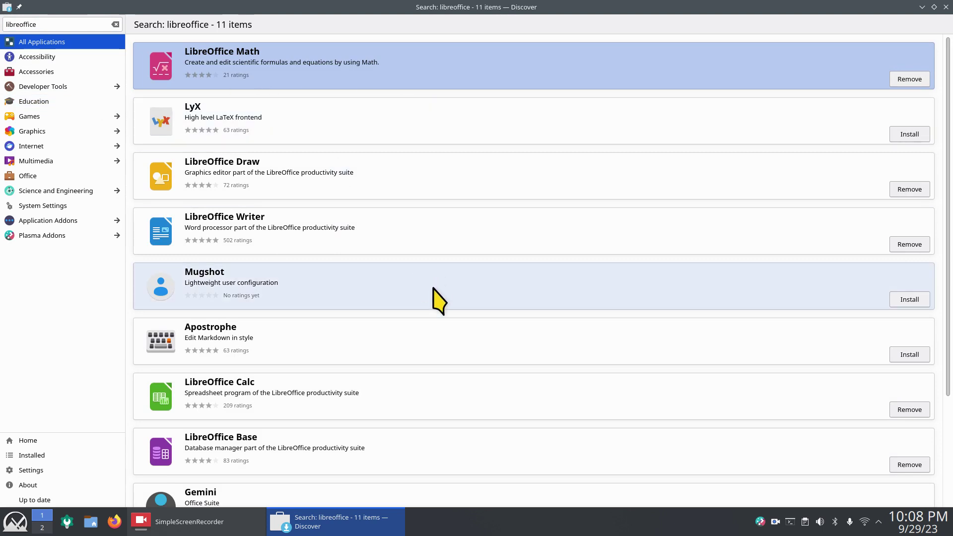
scroll(501, 255, down, 3)
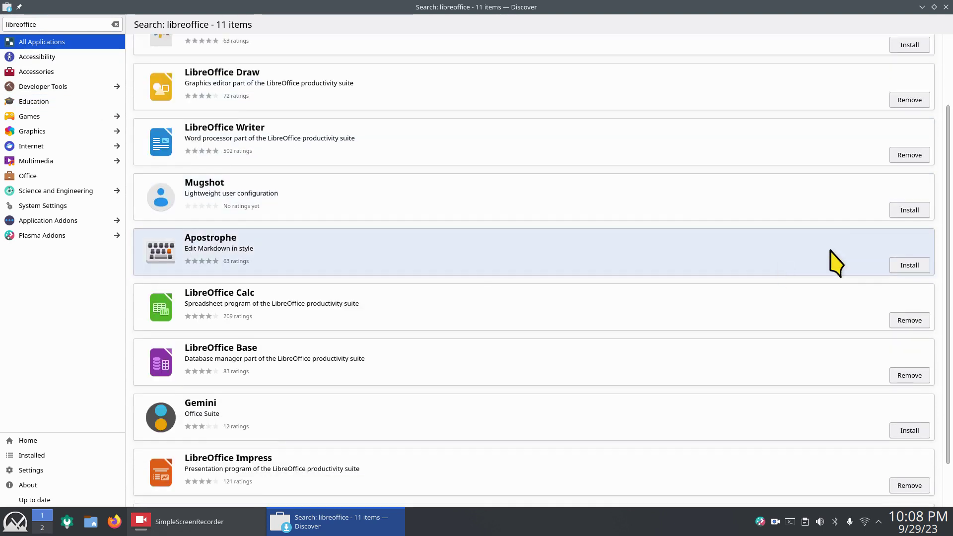
scroll(472, 294, down, 2)
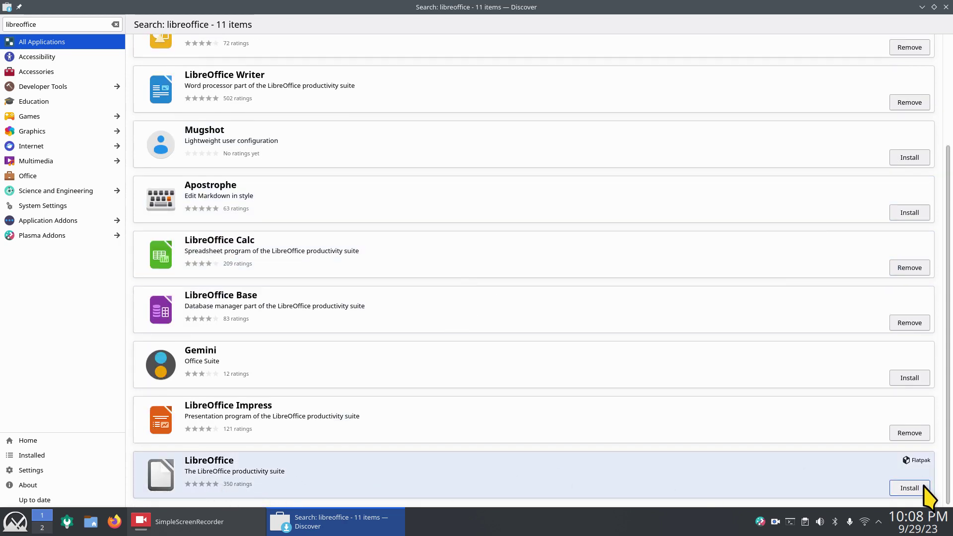
Open the Flathub LibreOffice 7.6.2.1 details page and shrink Discover to a floating window.
click(466, 487)
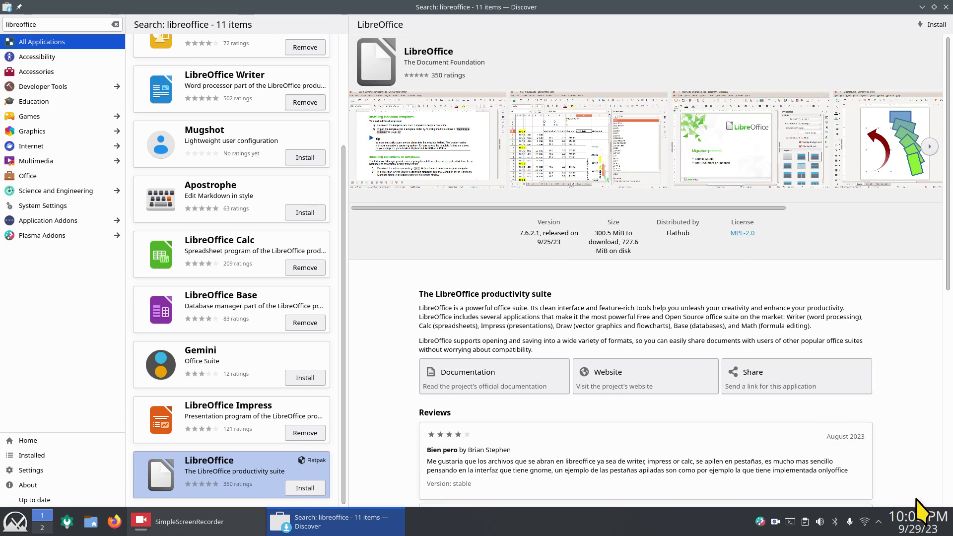
click(920, 521)
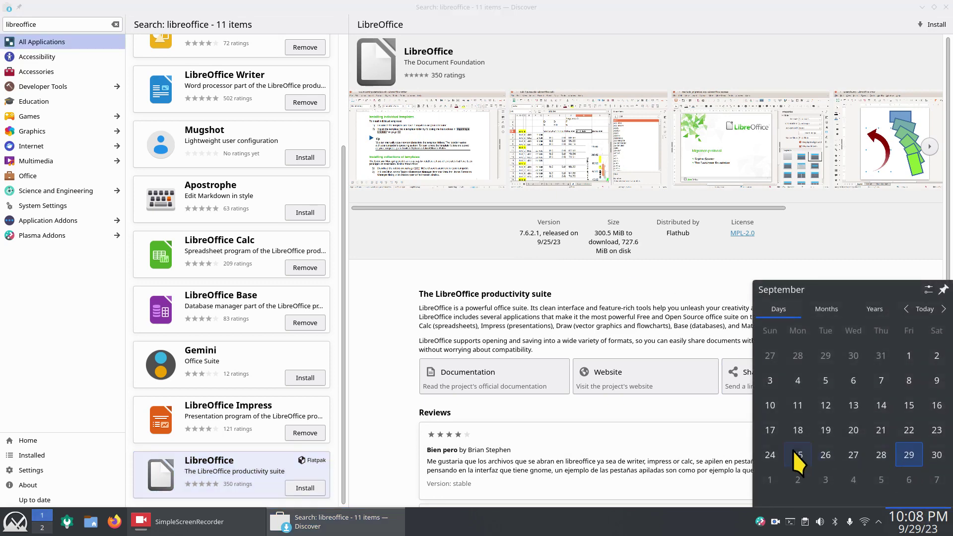
click(433, 219)
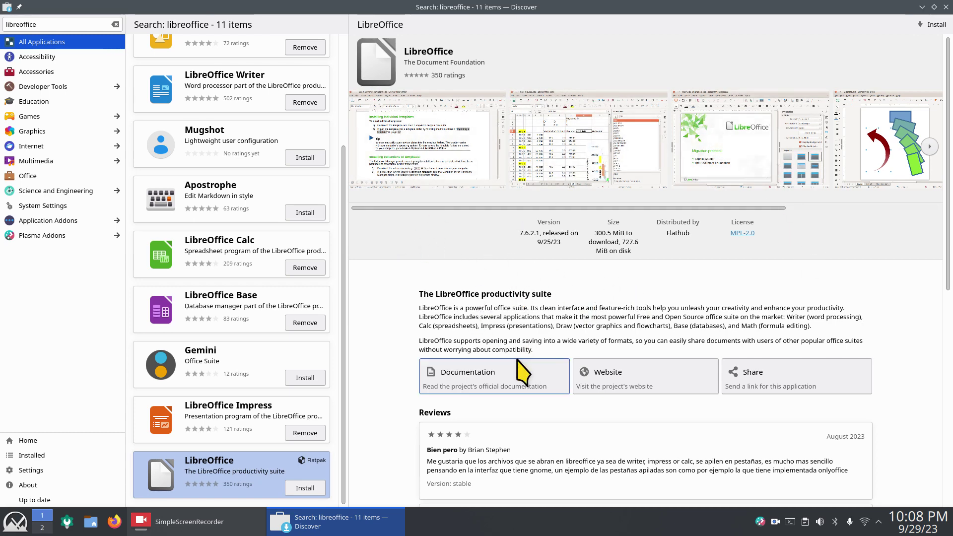
scroll(521, 372, down, 5)
scroll(521, 372, up, 5)
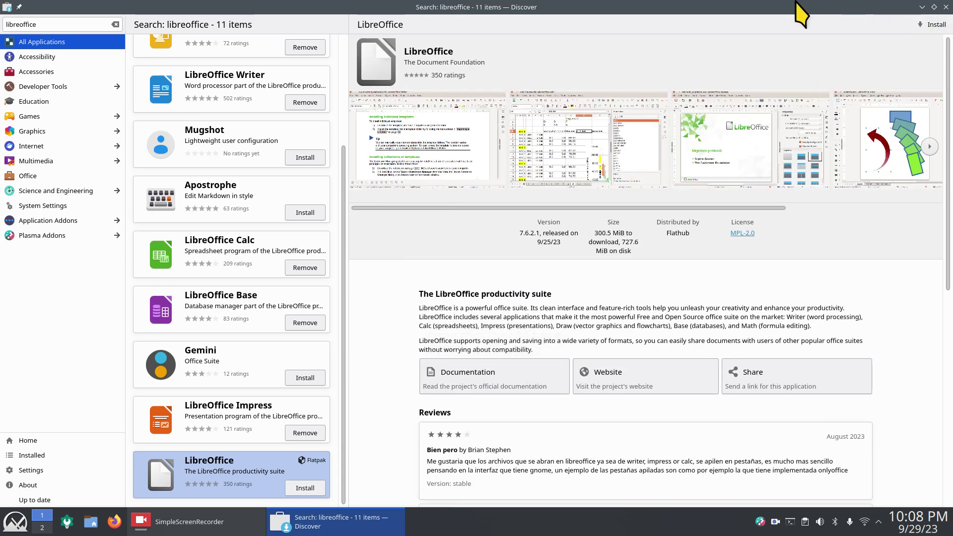
drag(802, 11, 794, 64)
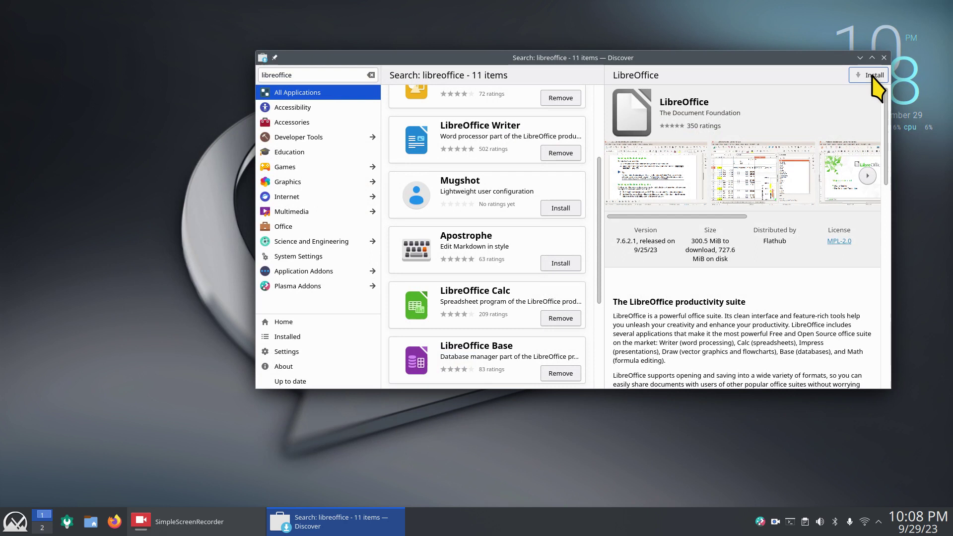
drag(308, 75, 260, 75)
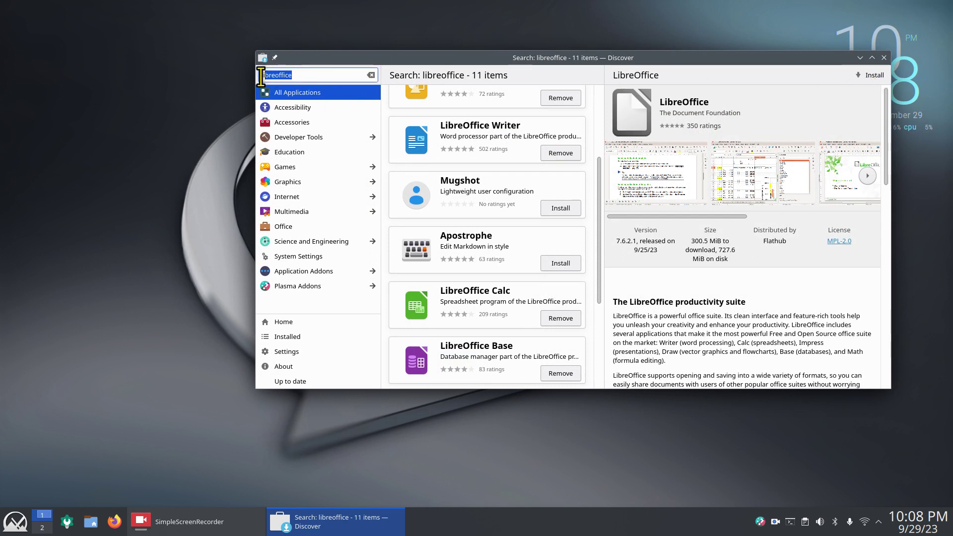
Search 'vl', open VLC 3.0.18-2 and check its Debian and Flathub sources, then close Discover.
text(vlc)
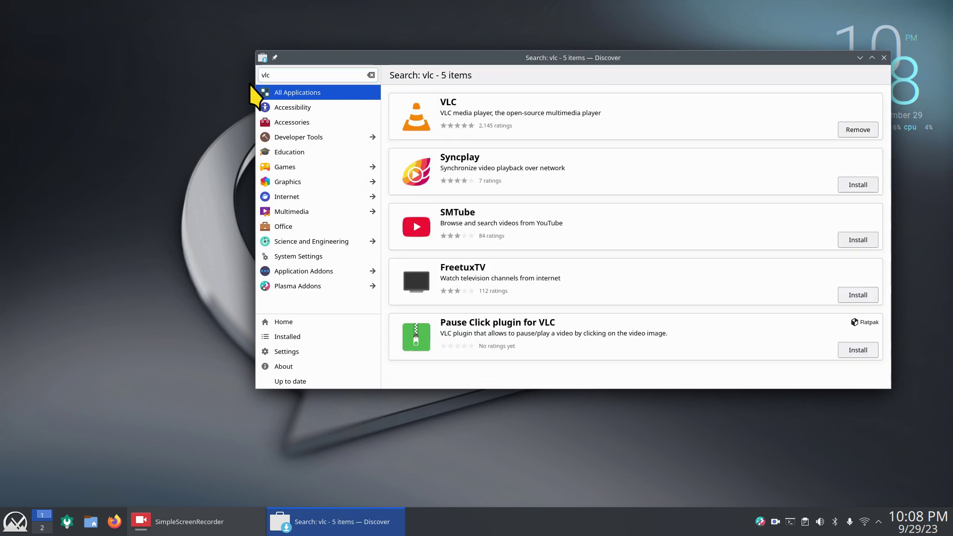
click(597, 114)
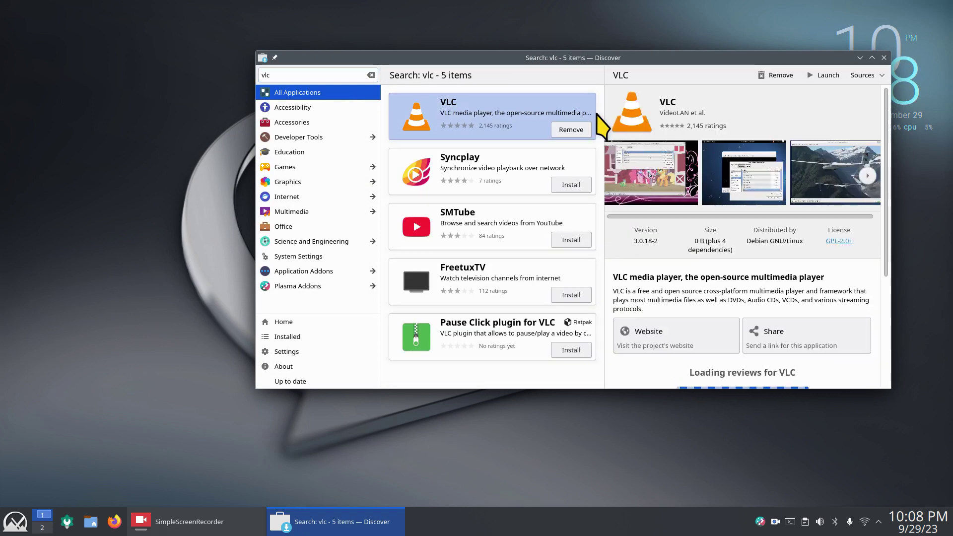
click(868, 77)
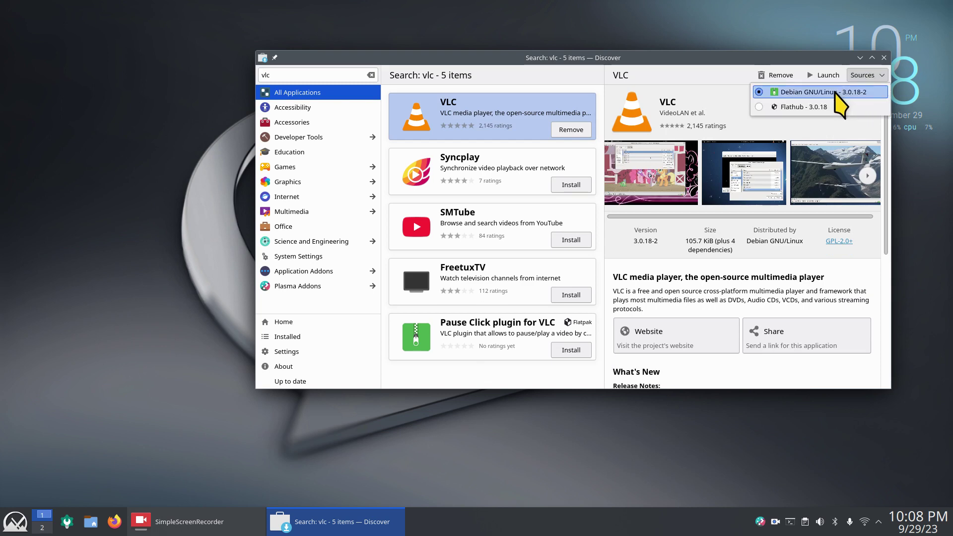
click(883, 58)
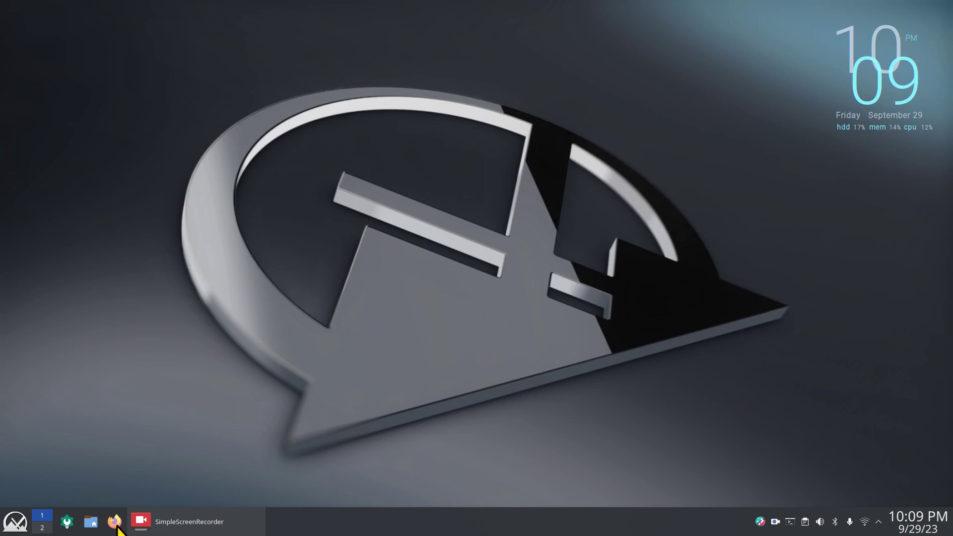
In Firefox, open flathub.org's Set Up page and review the distro list including MX Linux, then close Firefox.
click(114, 521)
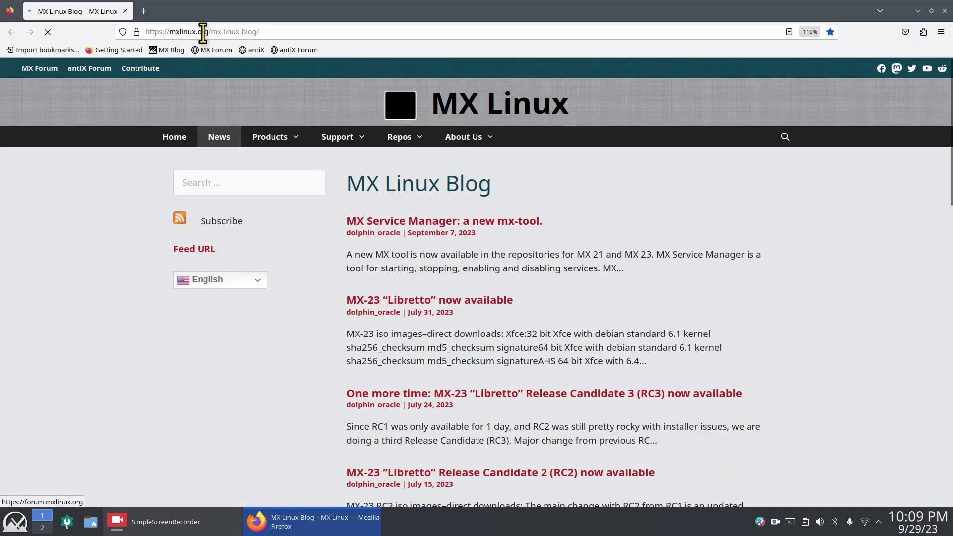
click(201, 32)
click(188, 54)
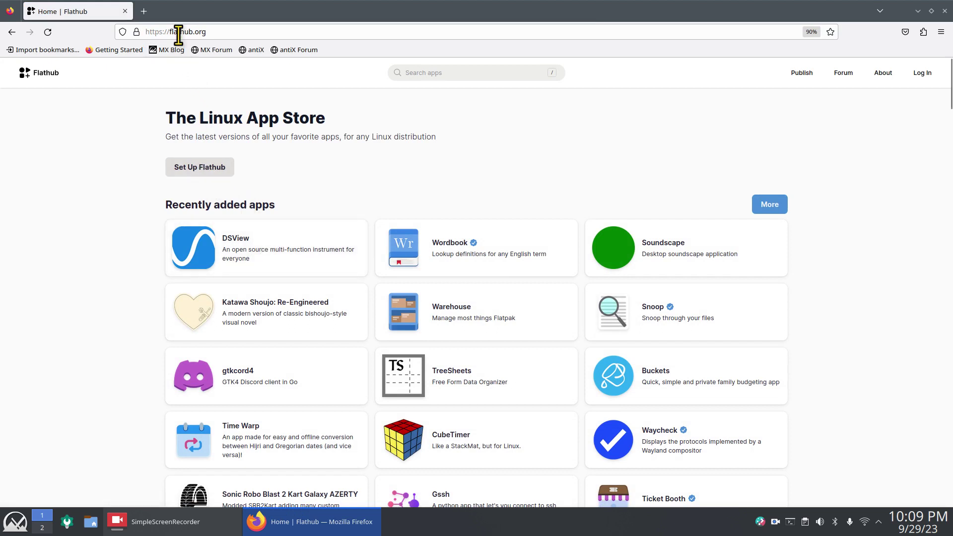
click(199, 169)
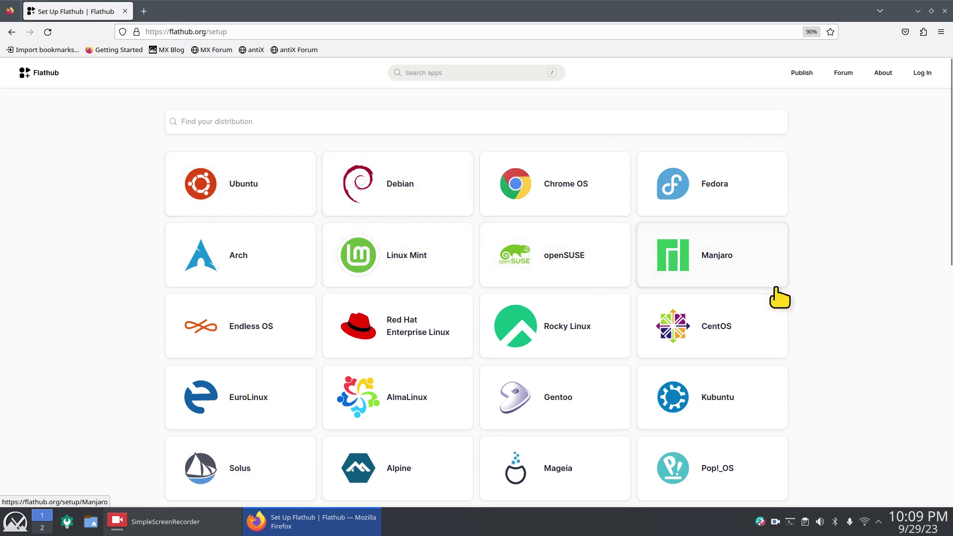
scroll(791, 292, down, 2)
scroll(790, 287, down, 3)
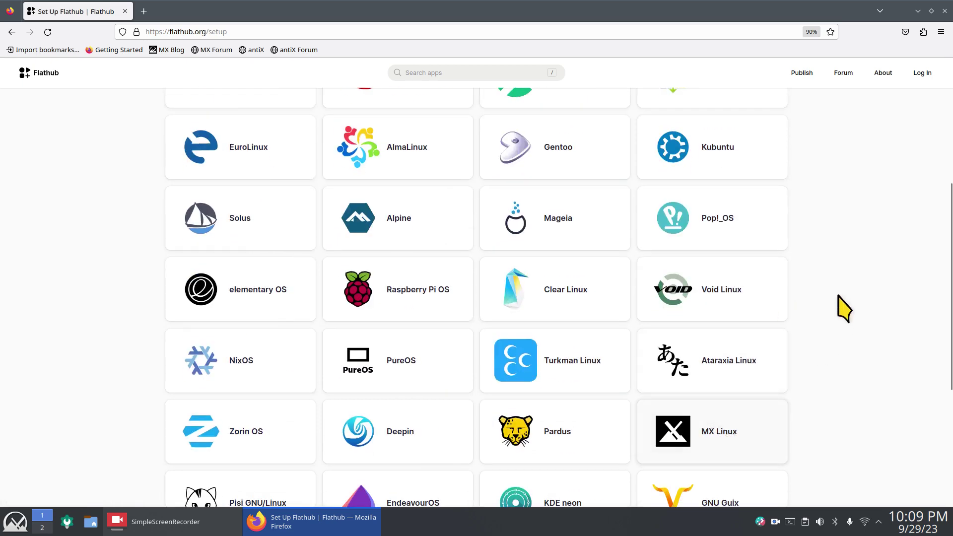
scroll(841, 303, down, 3)
scroll(841, 303, up, 7)
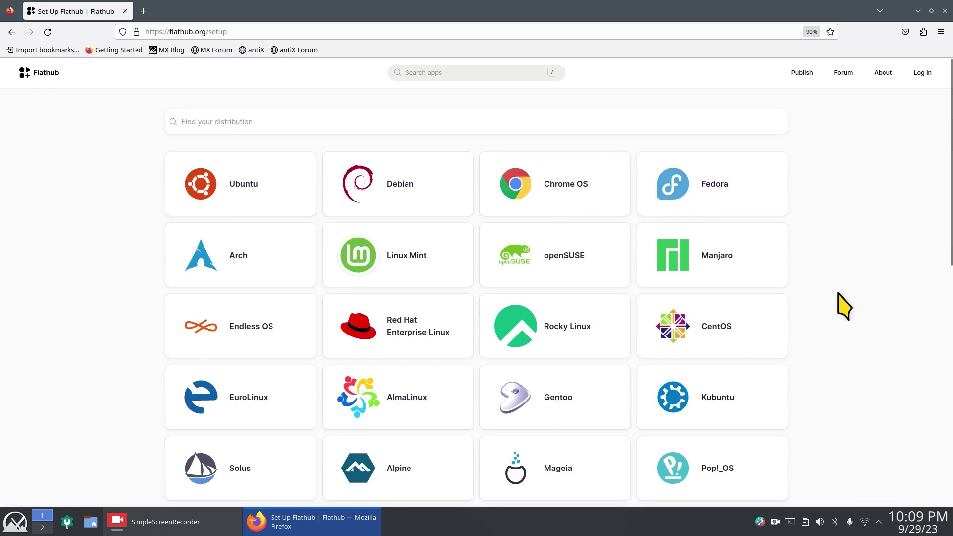
click(944, 11)
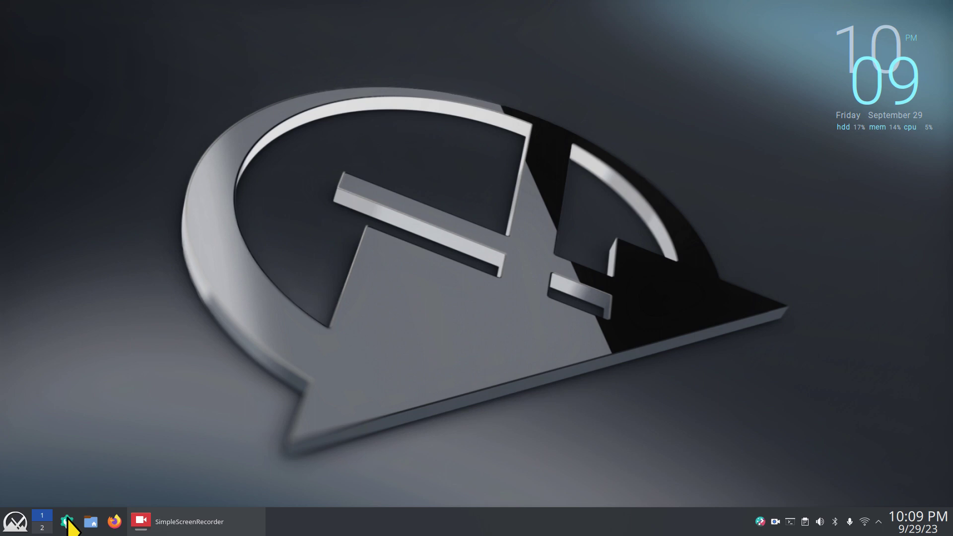
Launch MX Package Installer from the Plasma launcher's Favorites to reach its password prompt.
click(15, 521)
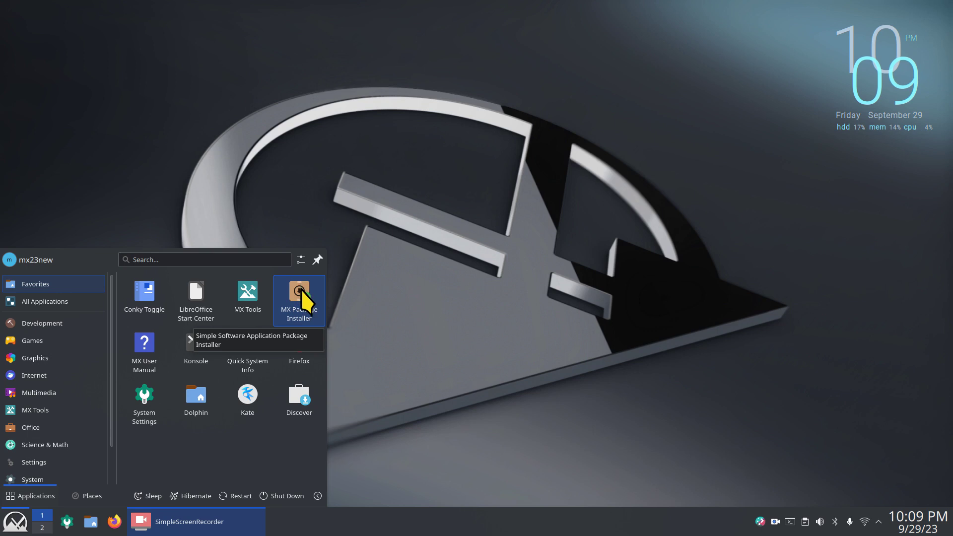
mouse_move(49, 445)
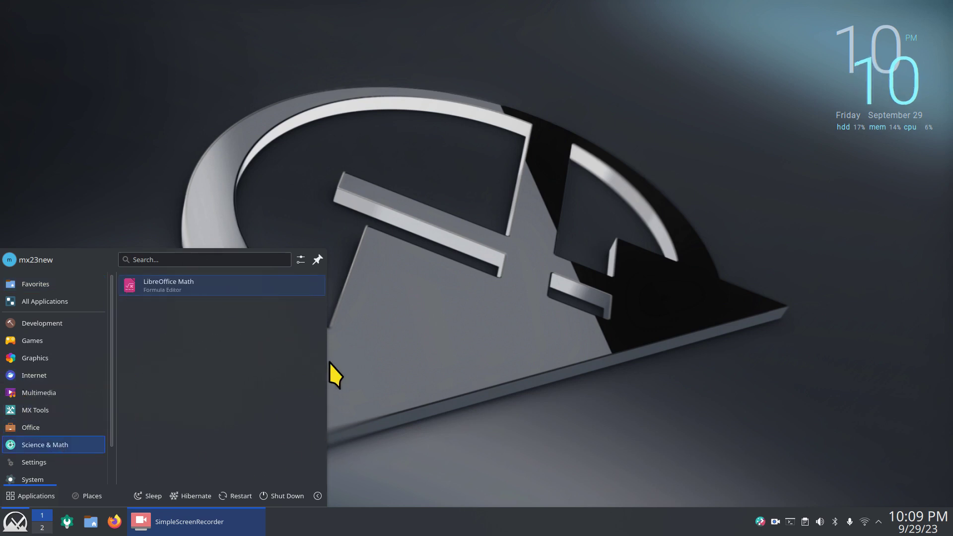
mouse_move(79, 303)
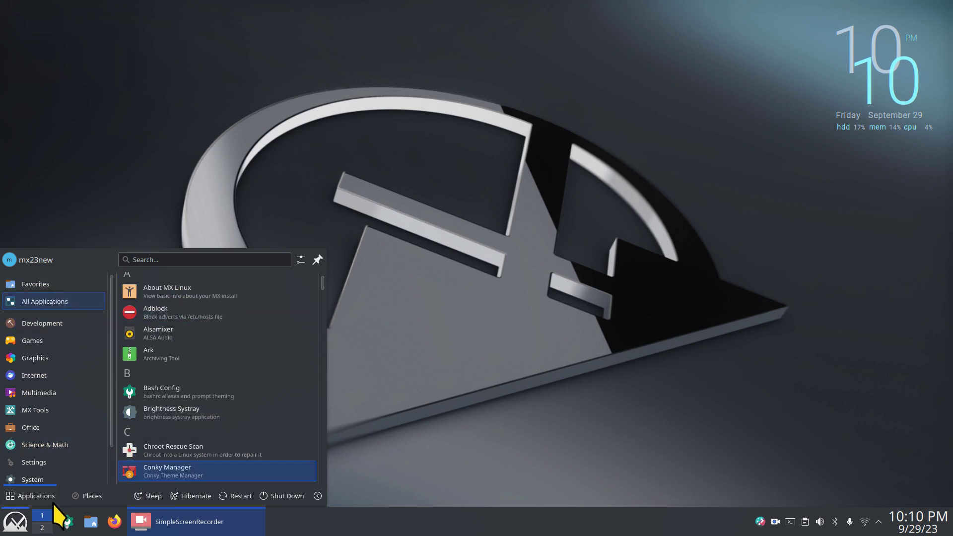
drag(111, 367, 116, 330)
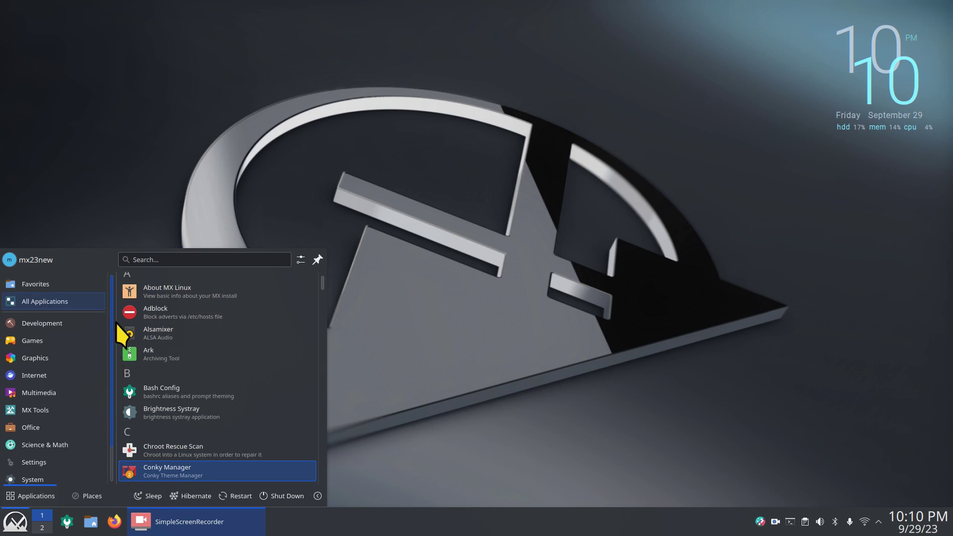
mouse_move(38, 281)
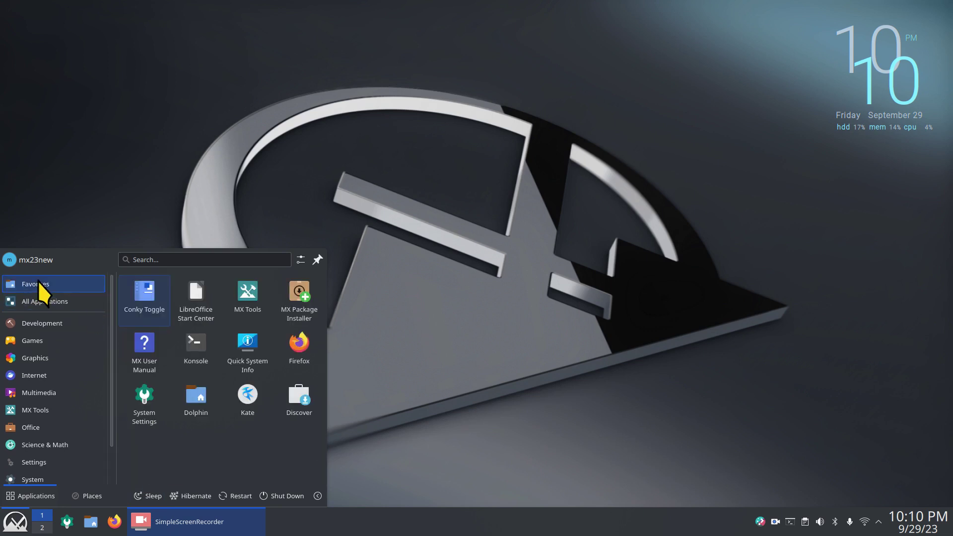
click(295, 297)
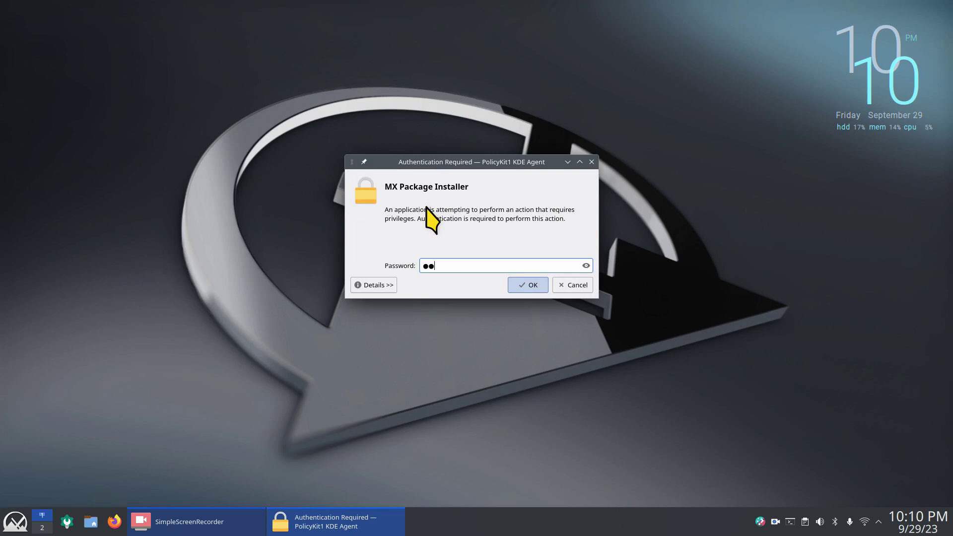
Authorize the installer, enlarge its window, expand Kernels, and maximize it full-screen.
key(Return)
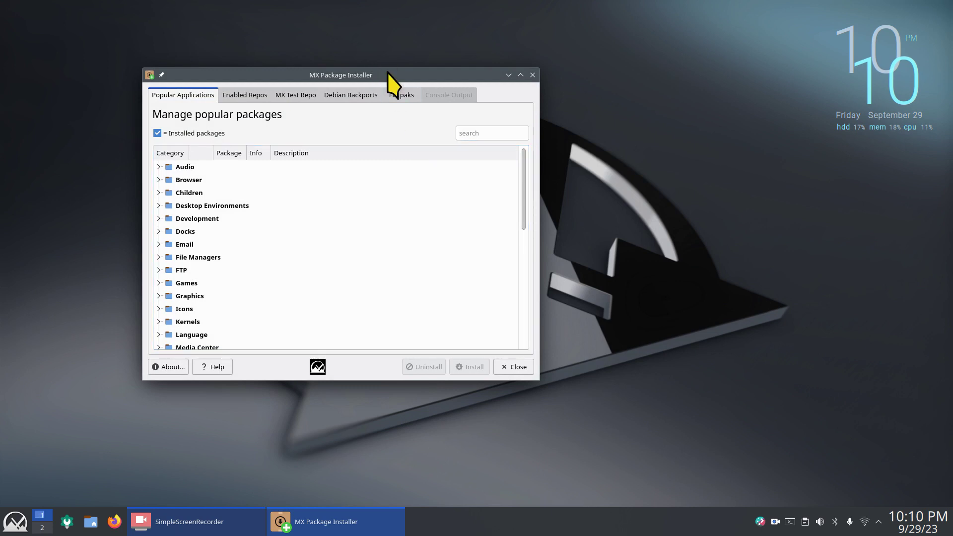
drag(538, 379, 699, 439)
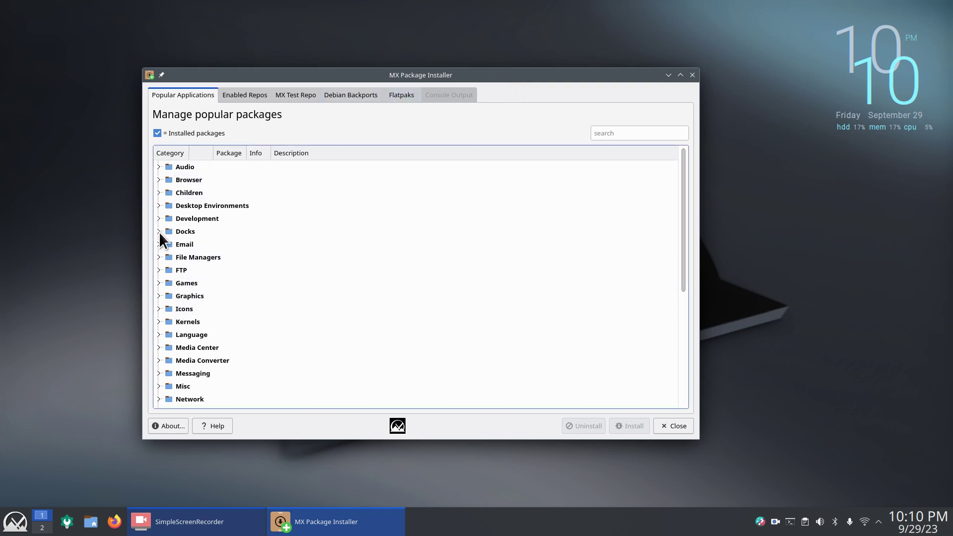
click(158, 322)
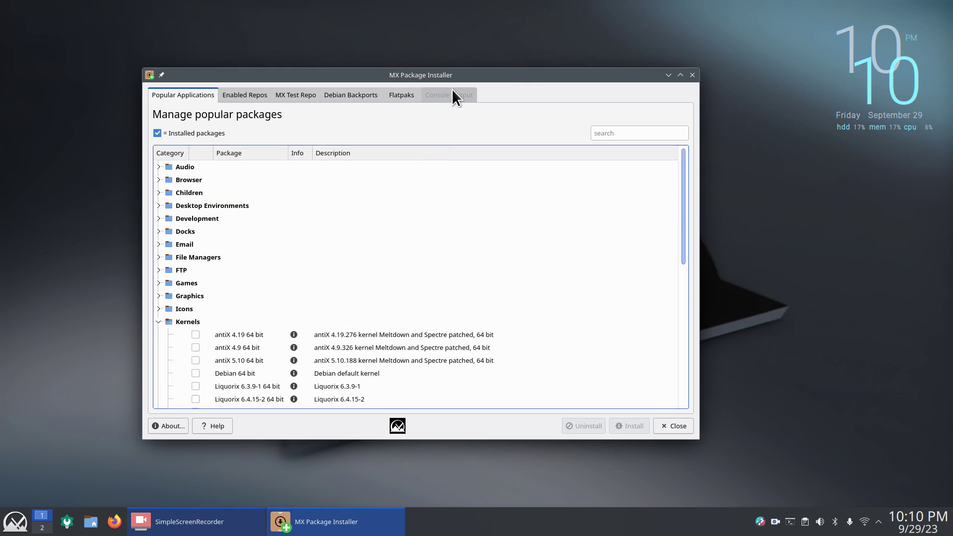
drag(461, 75, 476, 6)
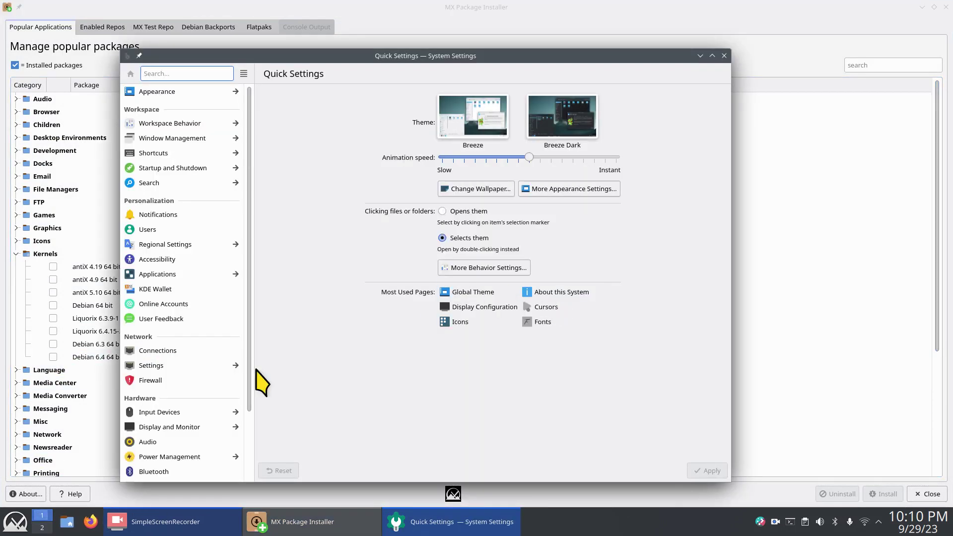
Find kernel version 6.1.0-10-amd64 on About this System, then minimize System Settings.
drag(250, 379, 246, 467)
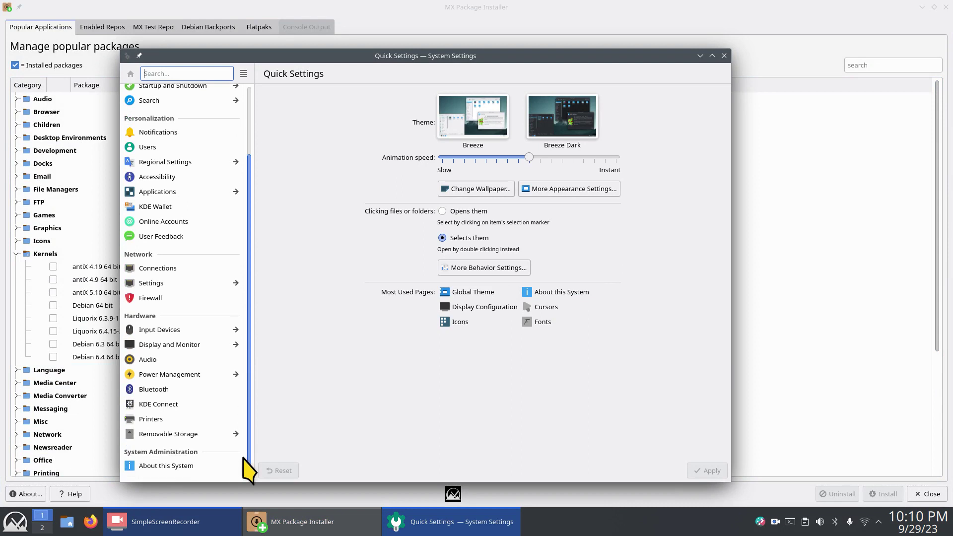
click(190, 468)
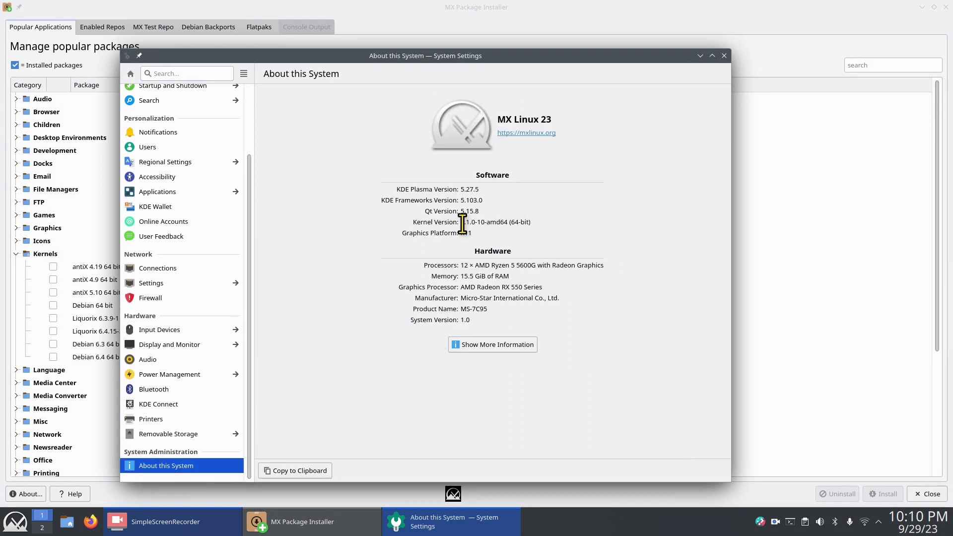
drag(461, 222, 475, 222)
drag(427, 56, 595, 50)
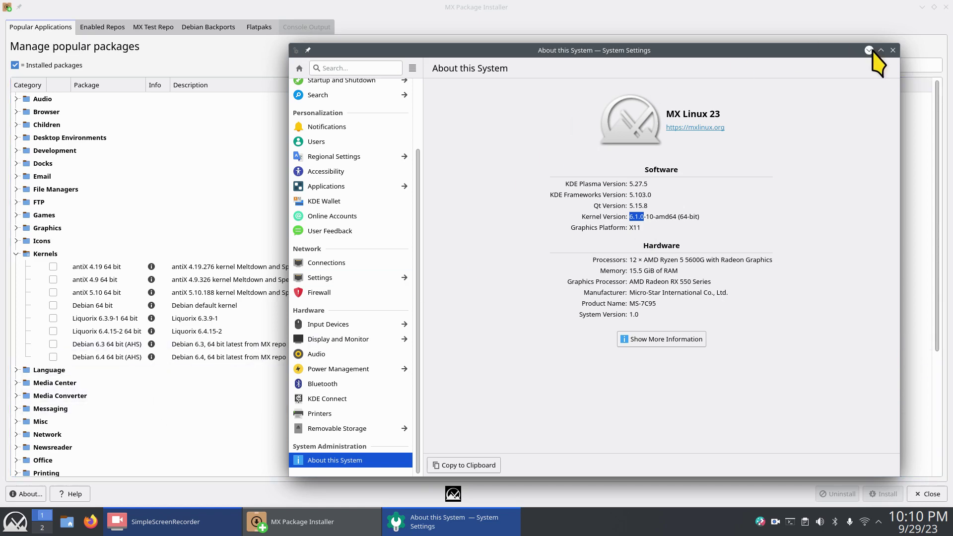
click(869, 50)
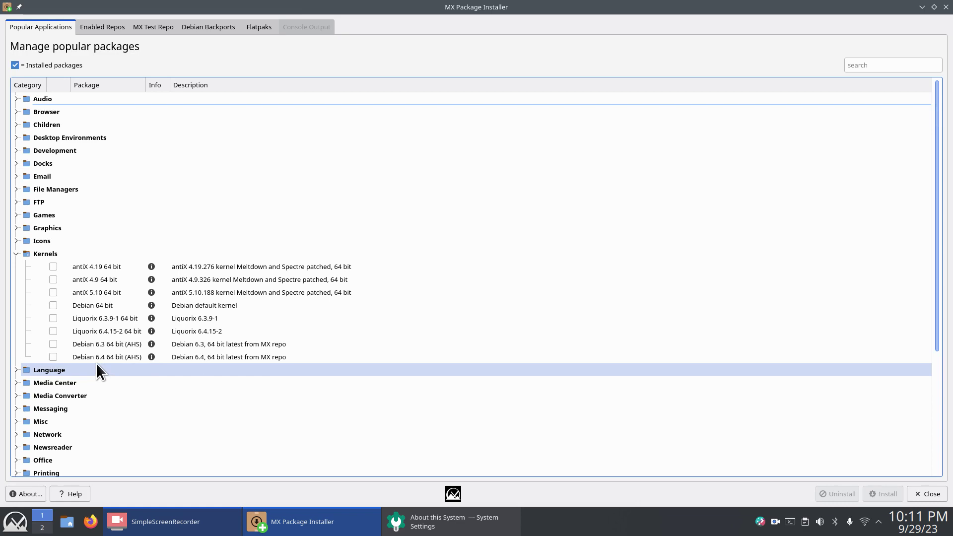
Restore the installer window, mark then unmark Debian 6.4 64 bit (AHS), and collapse Kernels.
double_click(482, 4)
scroll(254, 322, down, 2)
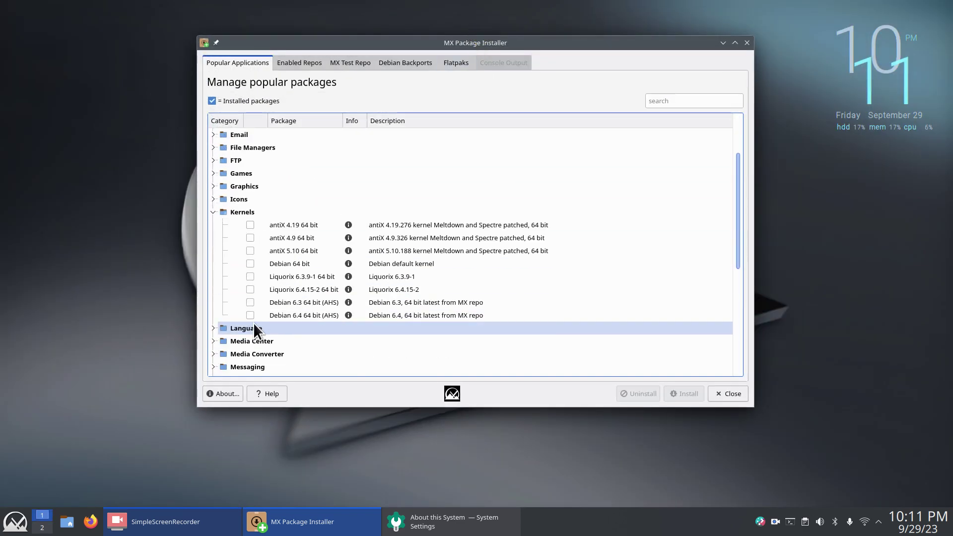
scroll(253, 328, down, 1)
click(251, 279)
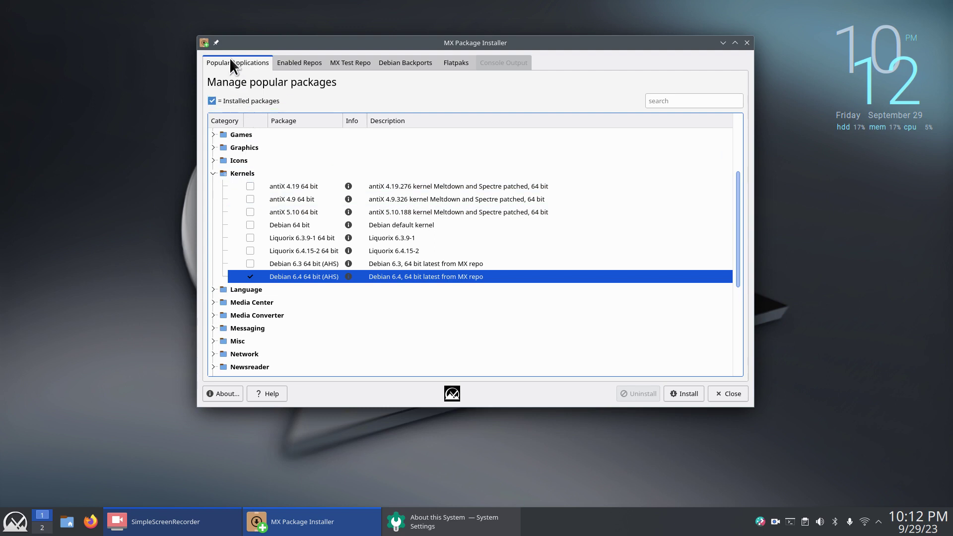
click(250, 278)
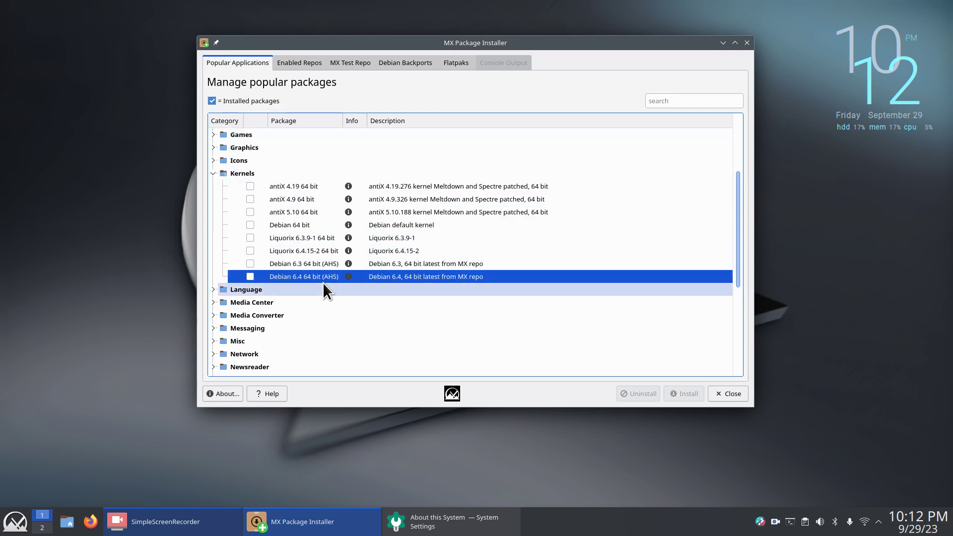
click(212, 173)
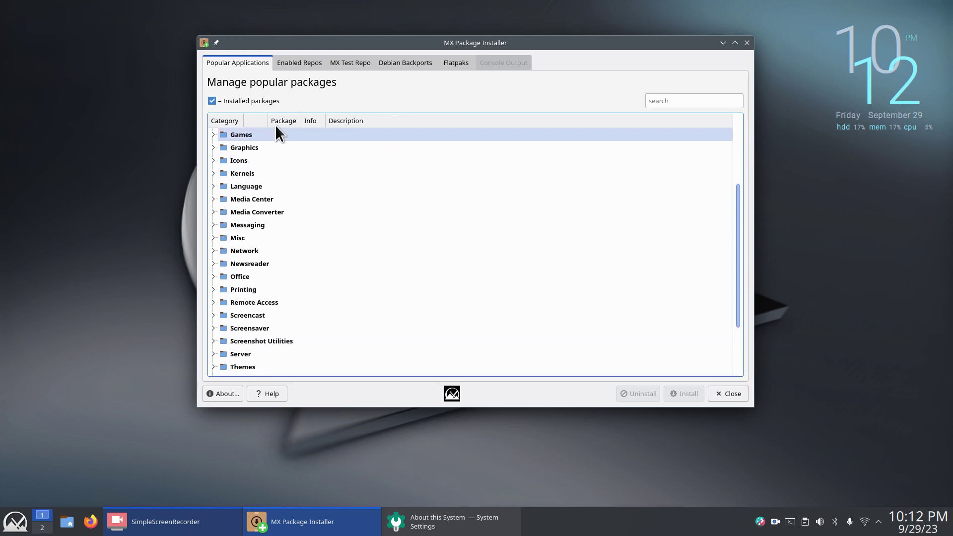
Show the Flatpaks list, dismiss the repository warning, and search for libreoffice.
click(454, 62)
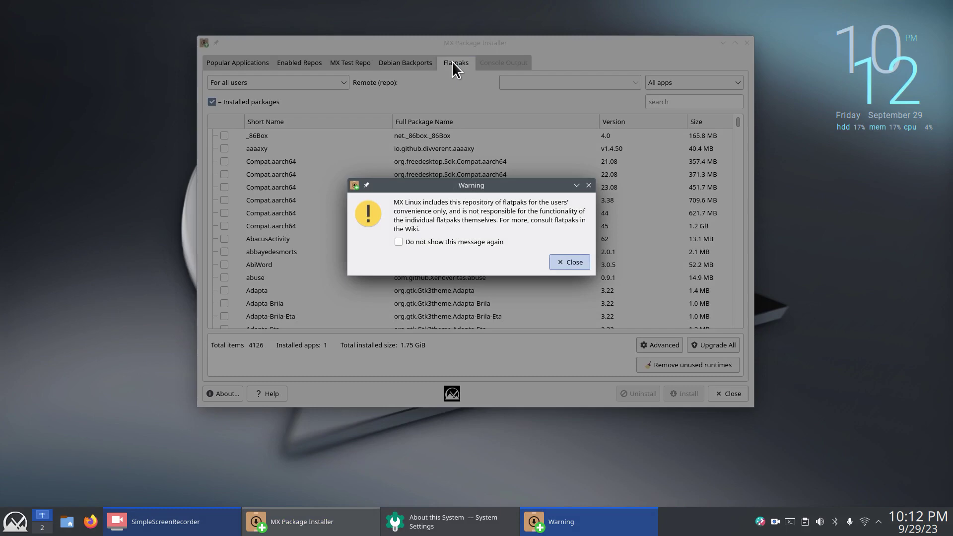
click(566, 262)
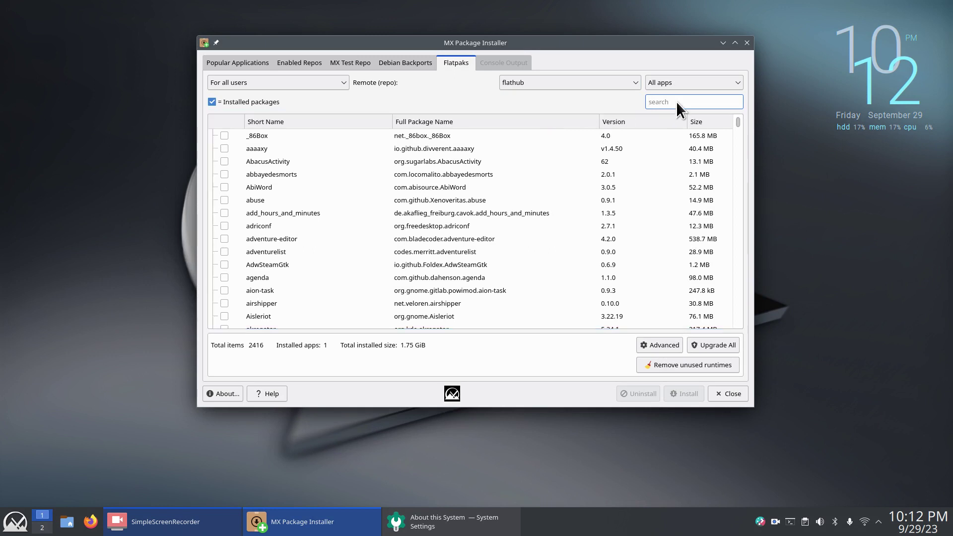
text(libreoffice)
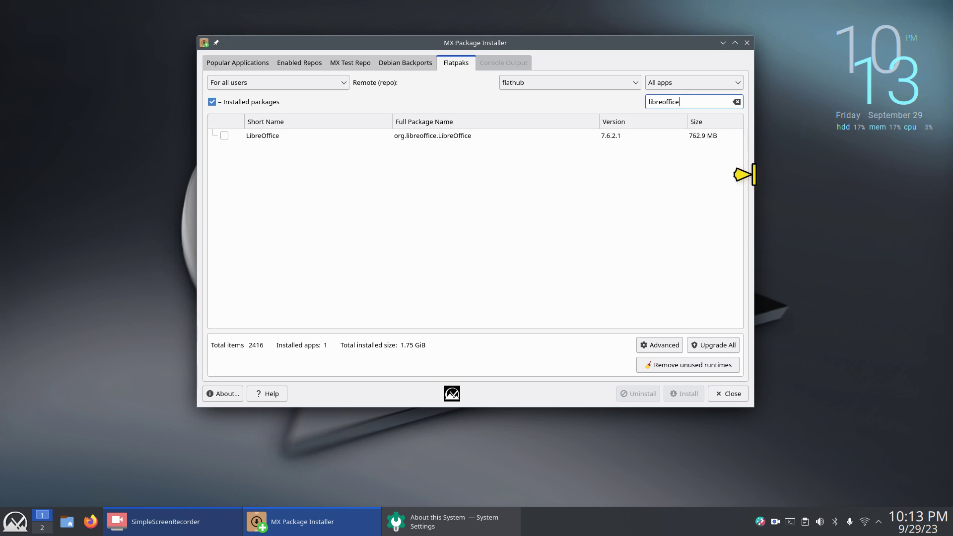
Resize and reposition the installer so LibreOffice 7.6.2.1's Version and Size (762.9 MB) show.
drag(754, 175, 607, 177)
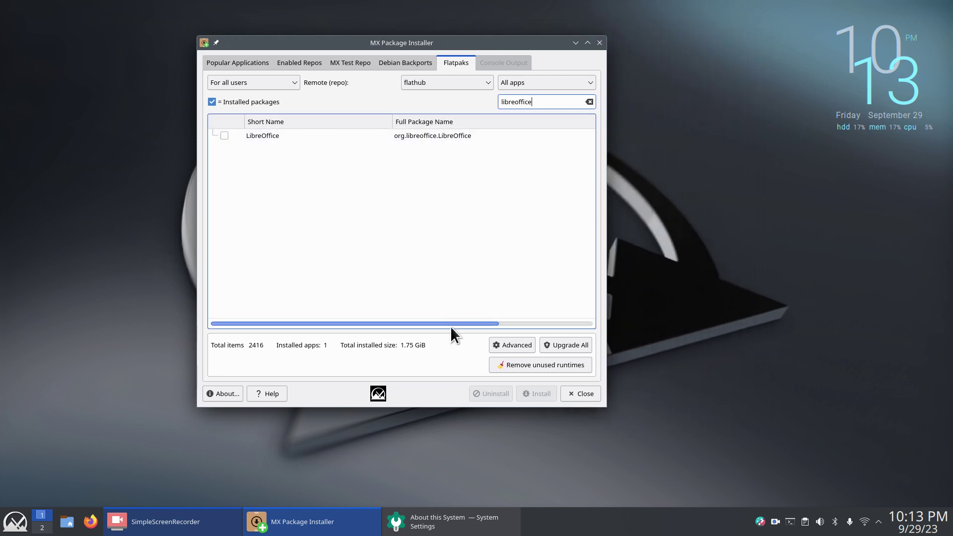
drag(450, 325, 478, 311)
mouse_move(544, 44)
mouse_down()
mouse_move(549, 9)
mouse_move(560, 2)
mouse_move(556, 36)
mouse_up()
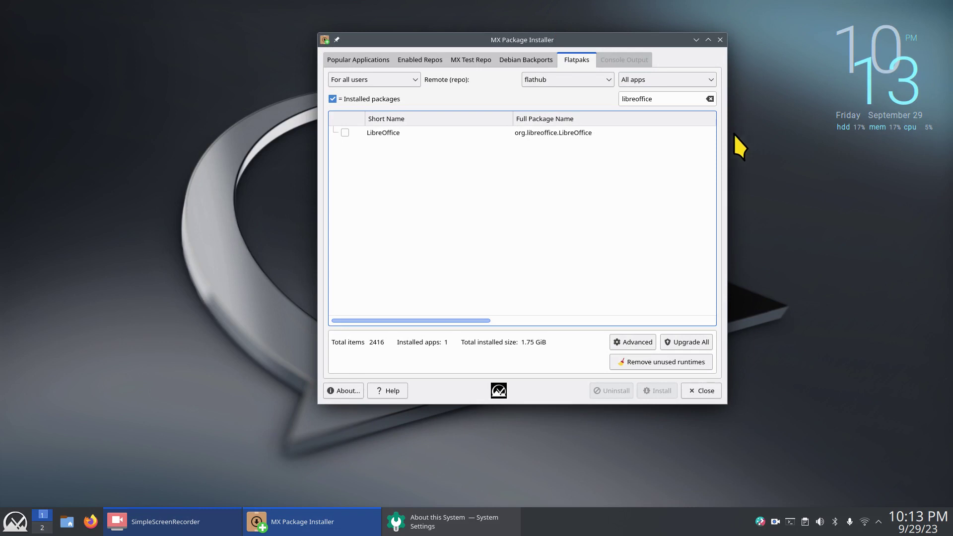
drag(725, 141, 871, 158)
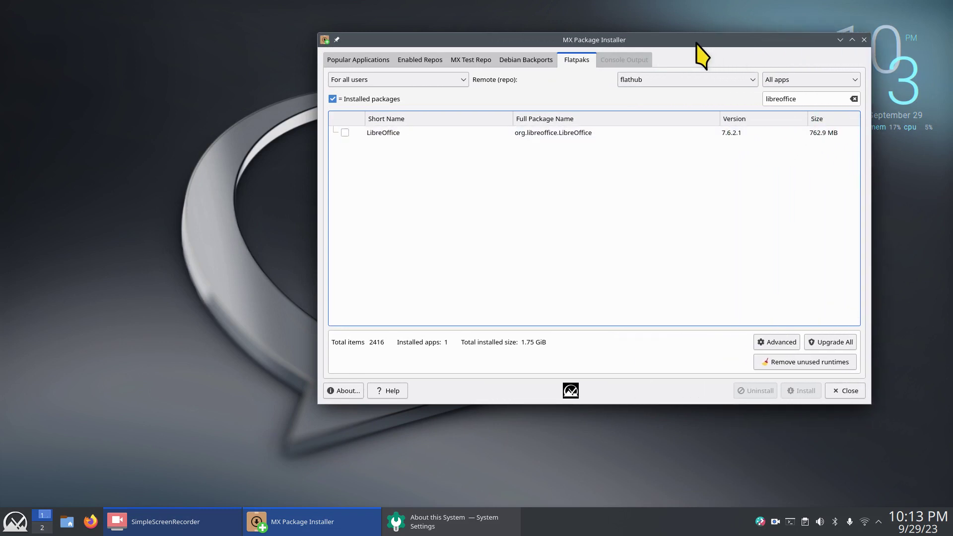
drag(749, 242, 766, 189)
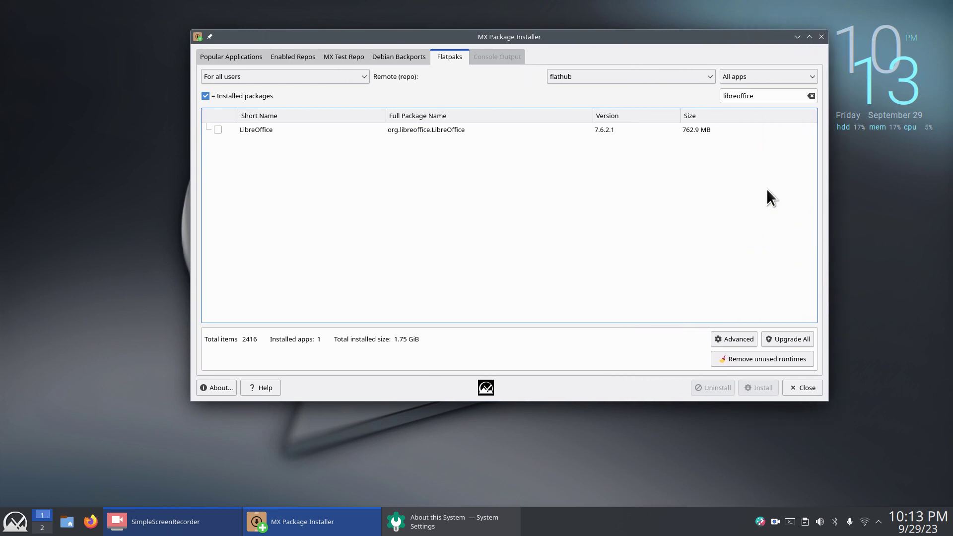
Mark the LibreOffice and LibreOffice.Help flatpaks, then return to Popular Applications.
click(218, 130)
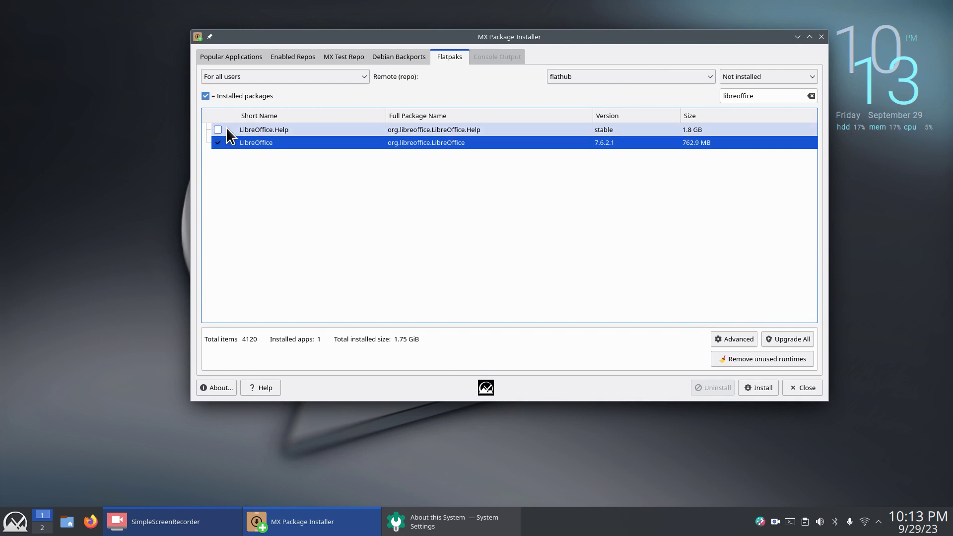
click(217, 130)
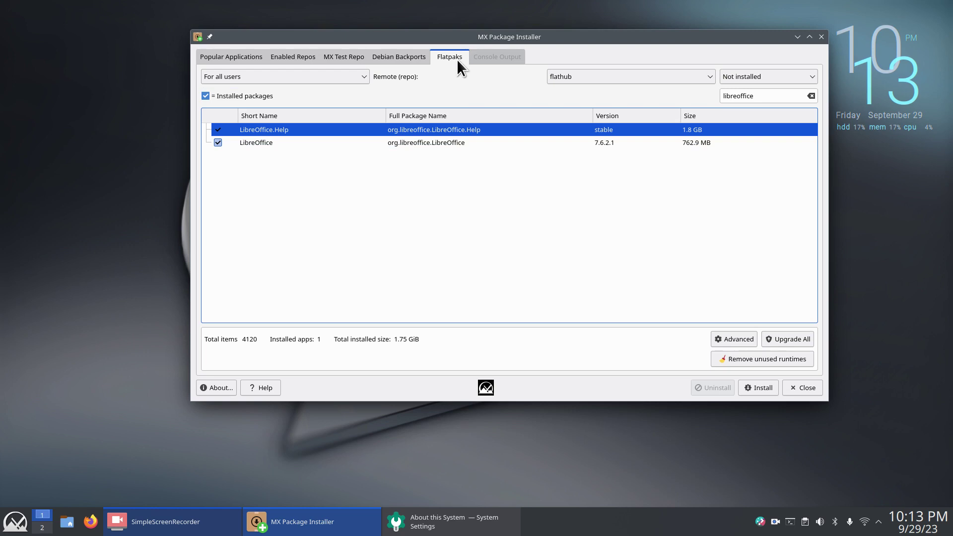
click(231, 56)
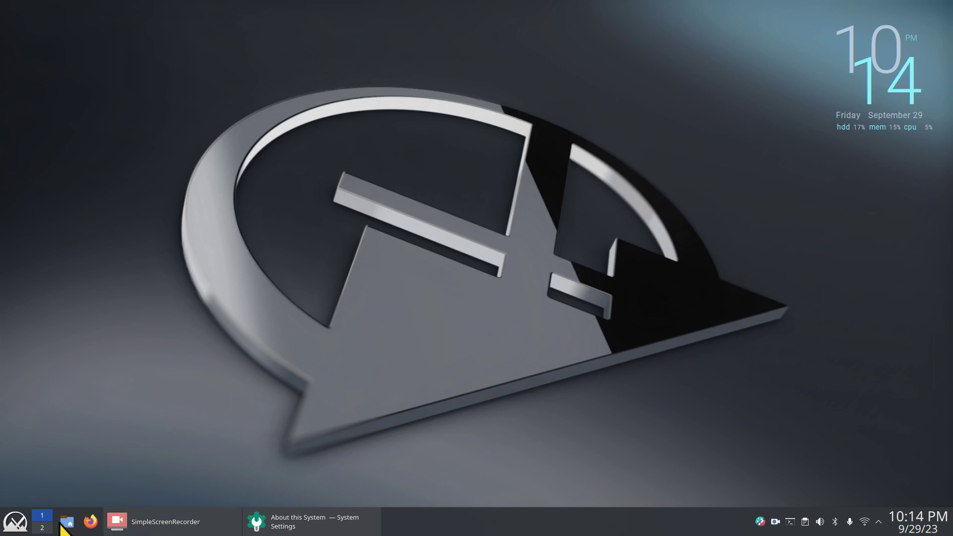
Launch Discover and view its Settings page listing Flathub and Debian Bookworm sources.
click(15, 521)
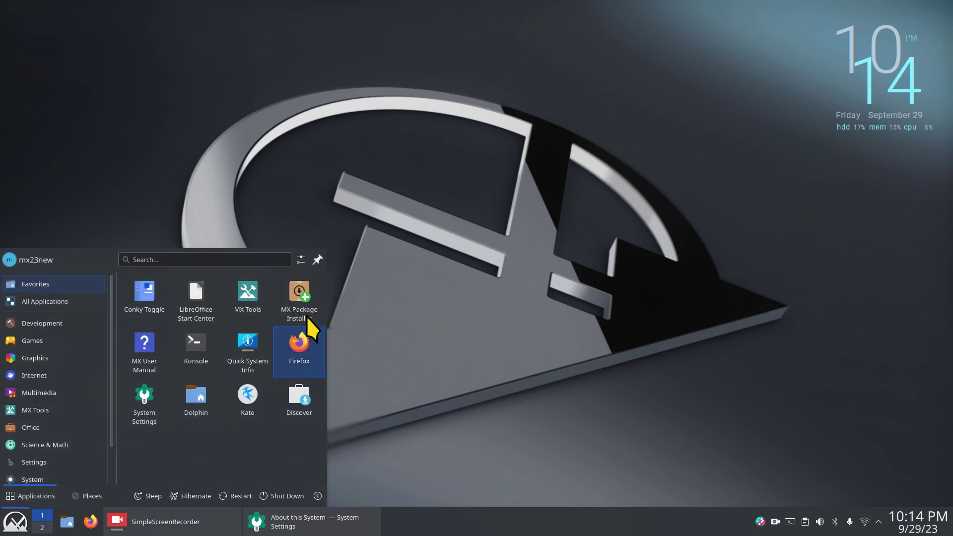
click(297, 399)
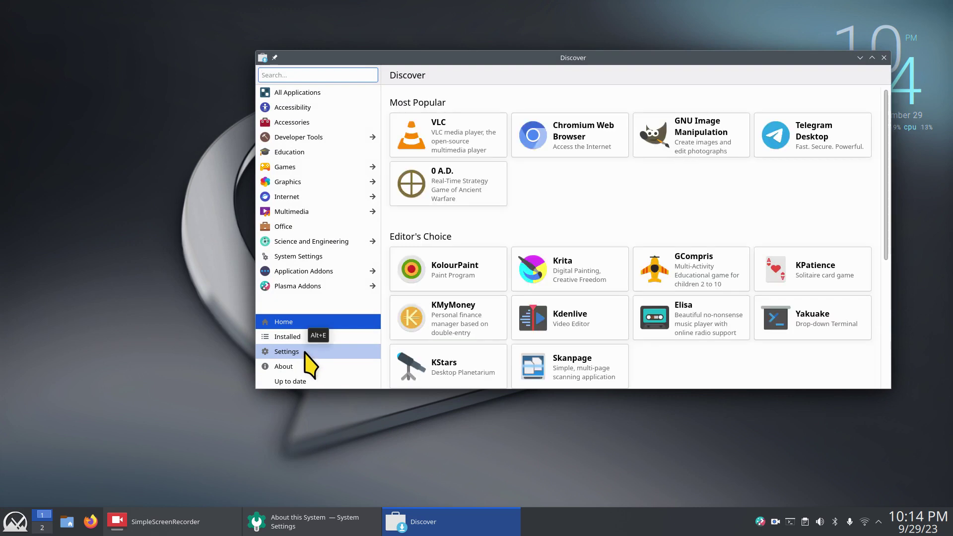
click(305, 353)
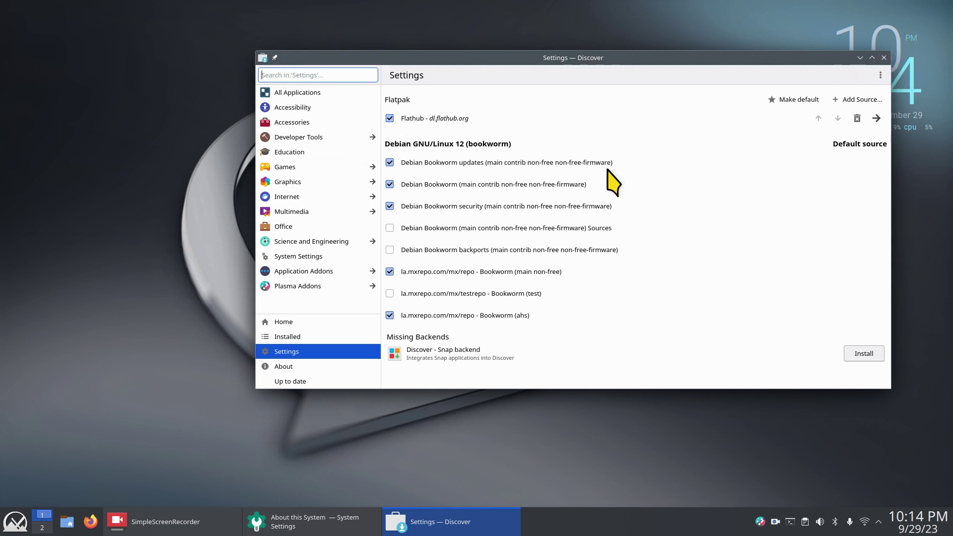
Close Discover and launch Timeshift via a 'ti' launcher search, authorising with the administrator password.
click(884, 57)
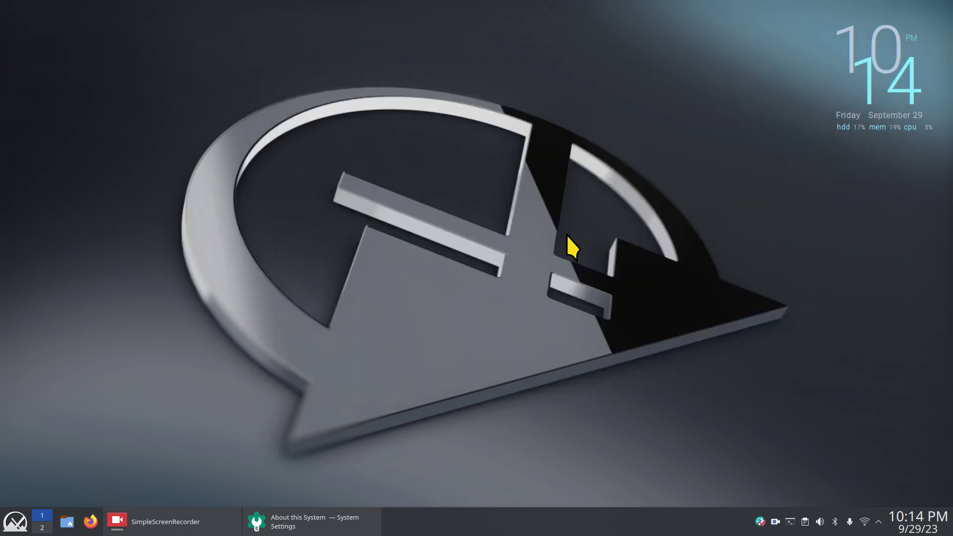
click(6, 533)
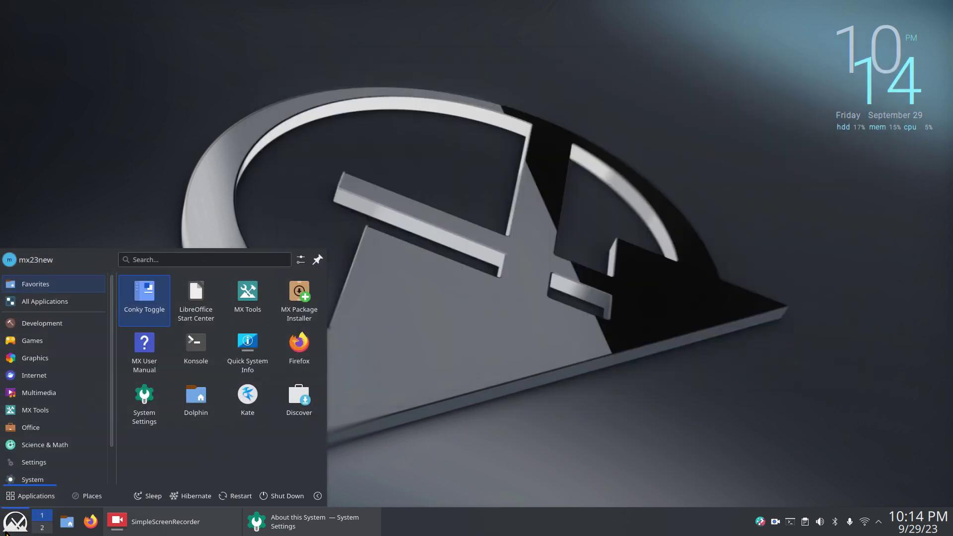
click(104, 300)
click(147, 260)
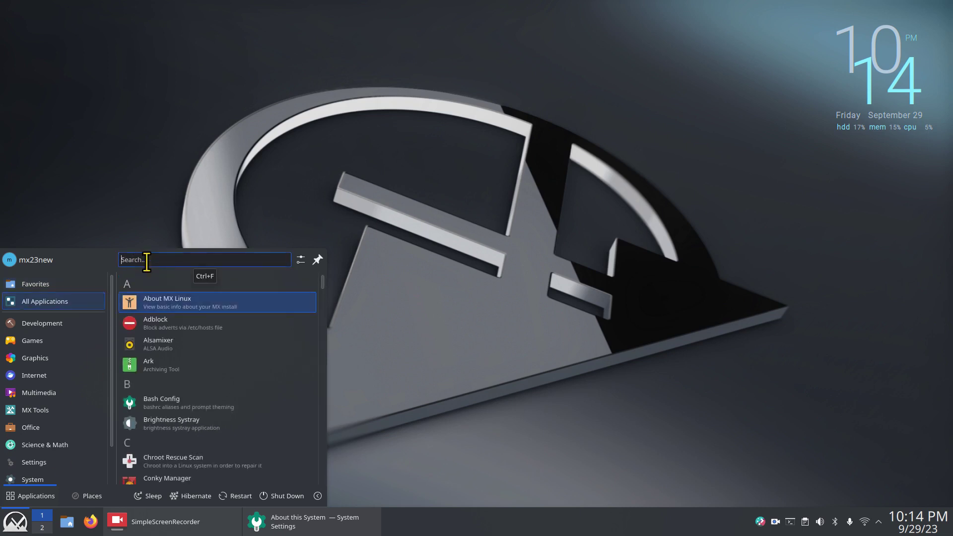
text(ti)
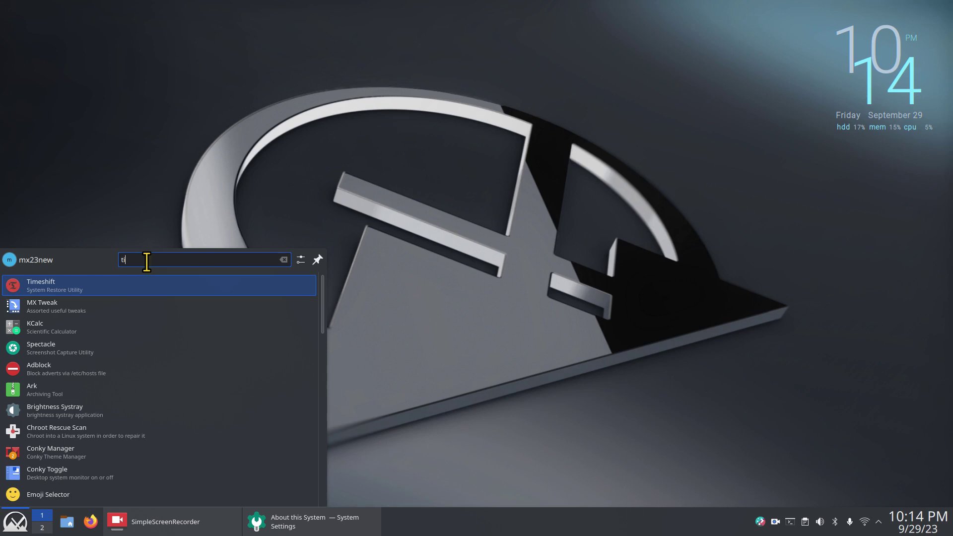
click(110, 287)
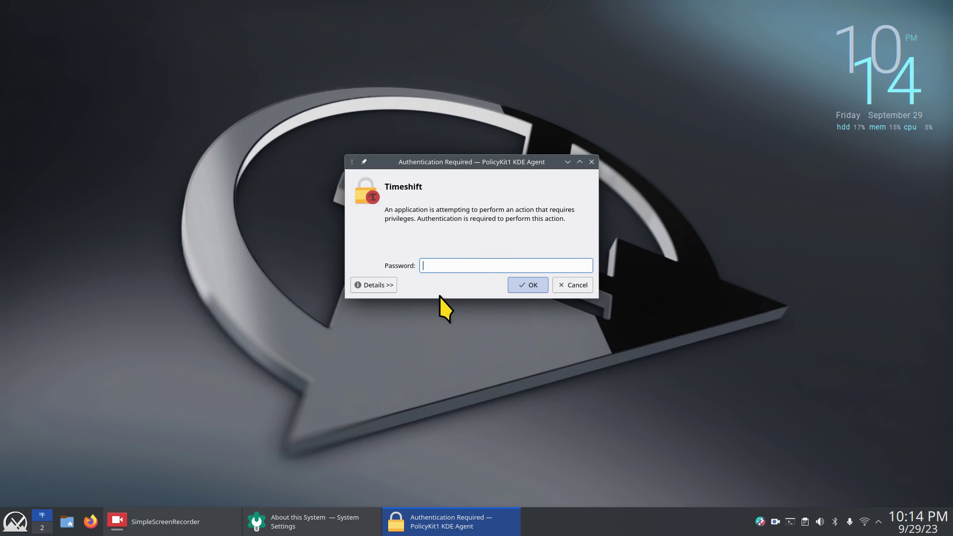
text(******)
key(Return)
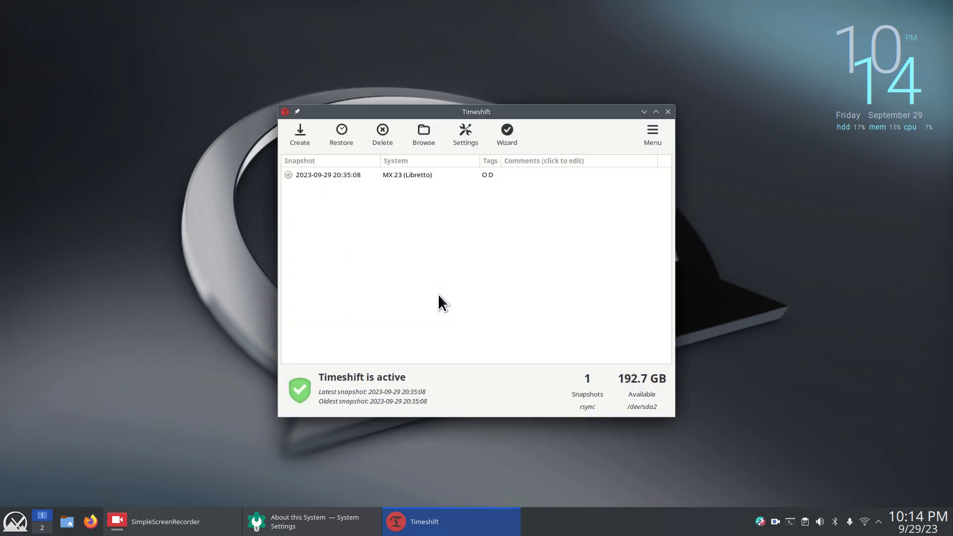
Run the Timeshift wizard: RSYNC on sda2, daily snapshots keeping 5, home directories excluded.
click(507, 135)
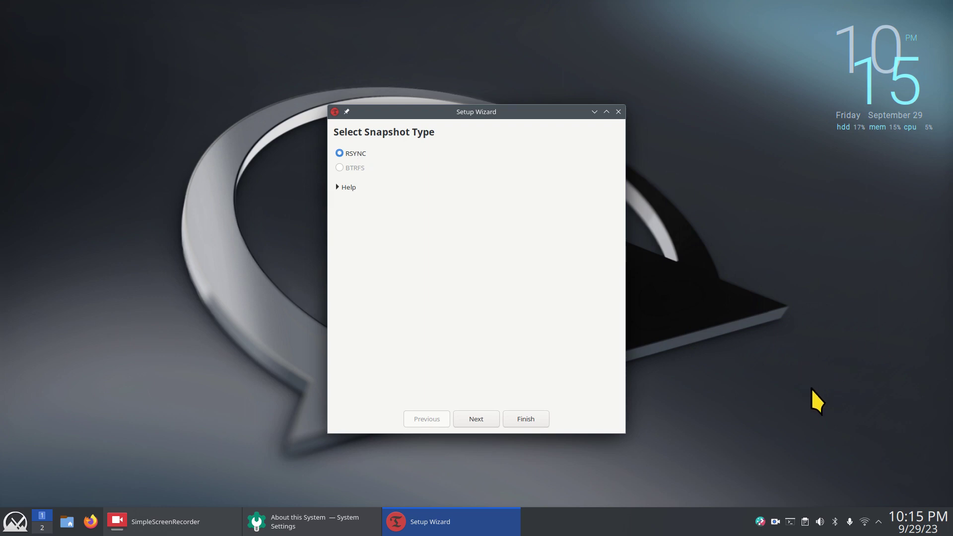
click(475, 419)
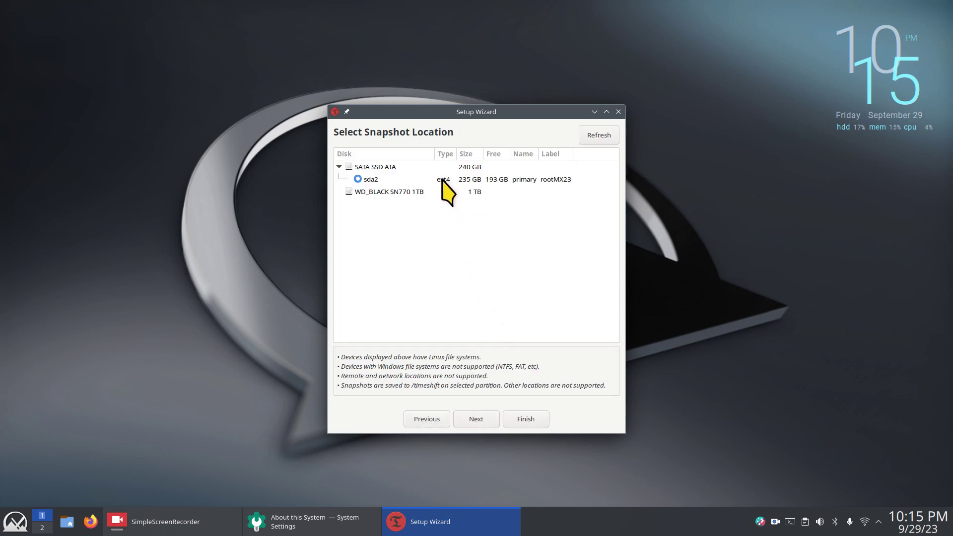
click(478, 418)
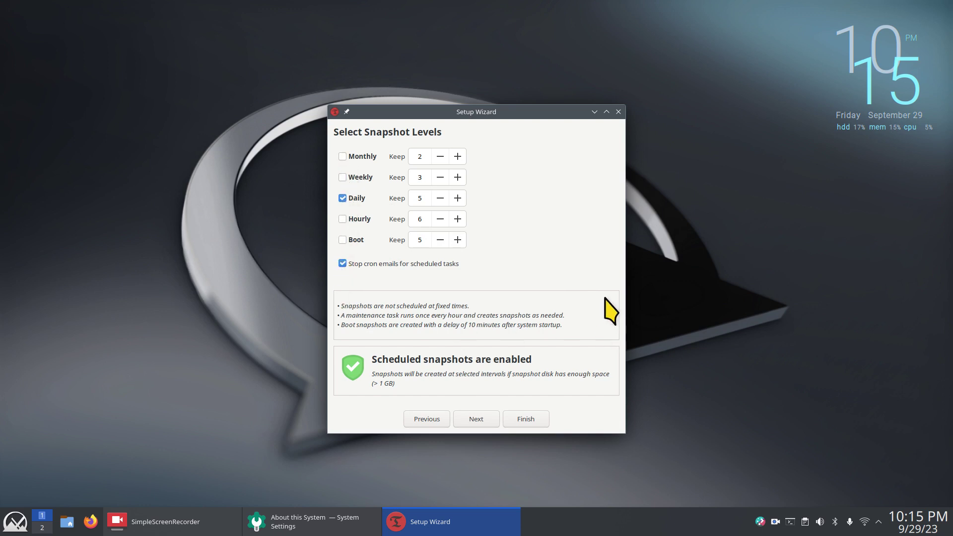
click(478, 419)
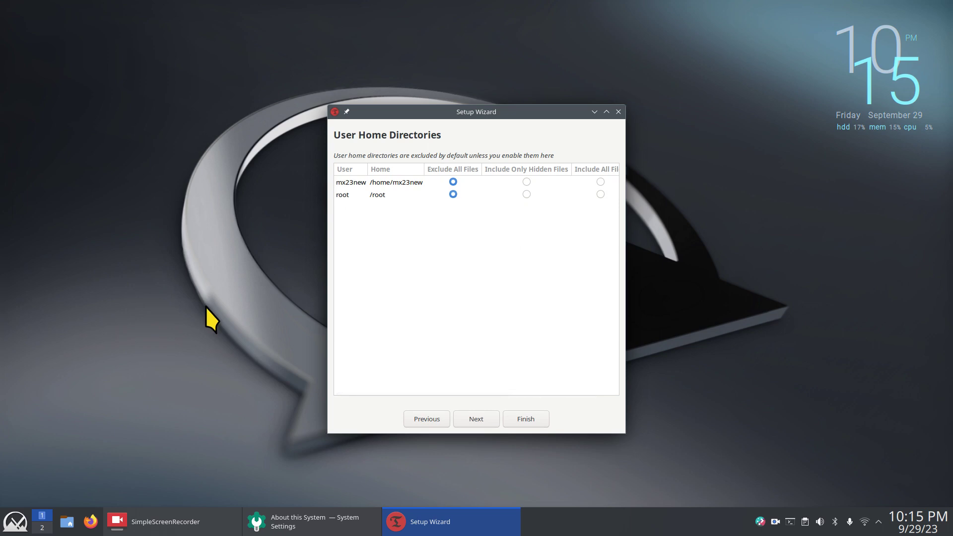
click(476, 419)
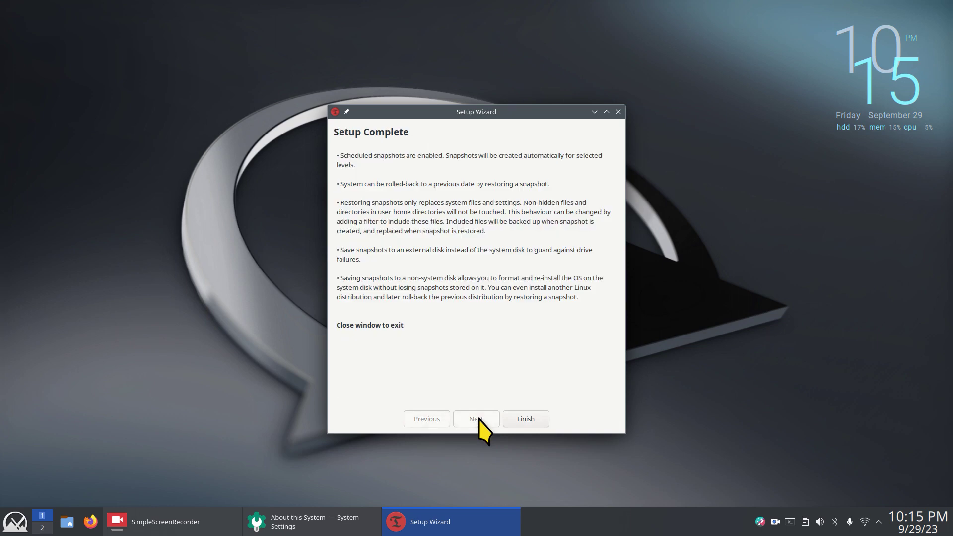
click(520, 419)
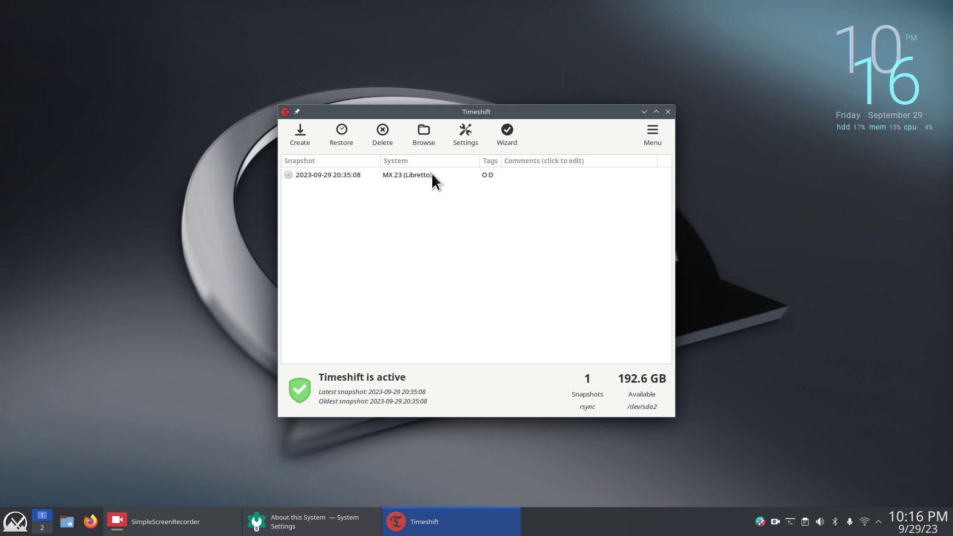
Verify the Daily schedule in Settings, open and dismiss the wizard, and select the 2023-09-29 snapshot.
click(472, 136)
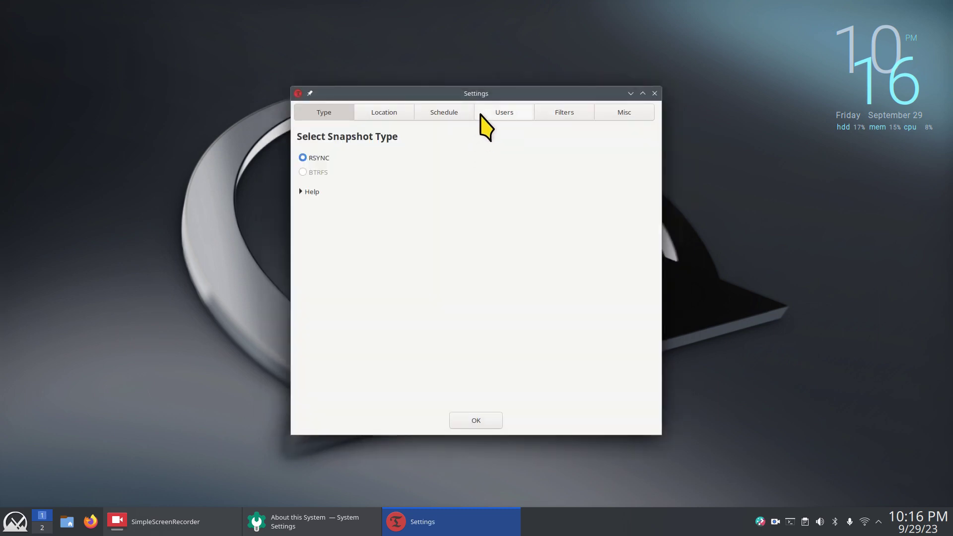
click(456, 115)
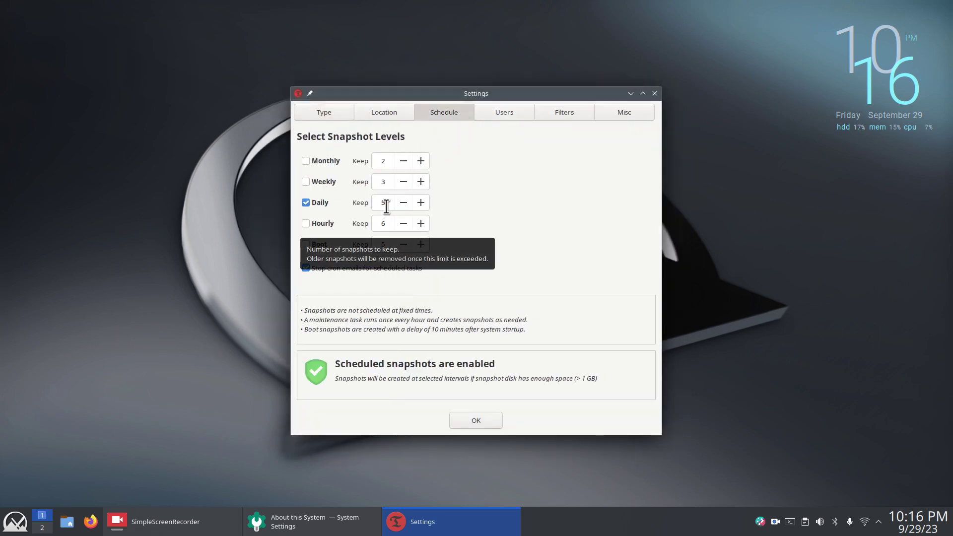
click(655, 93)
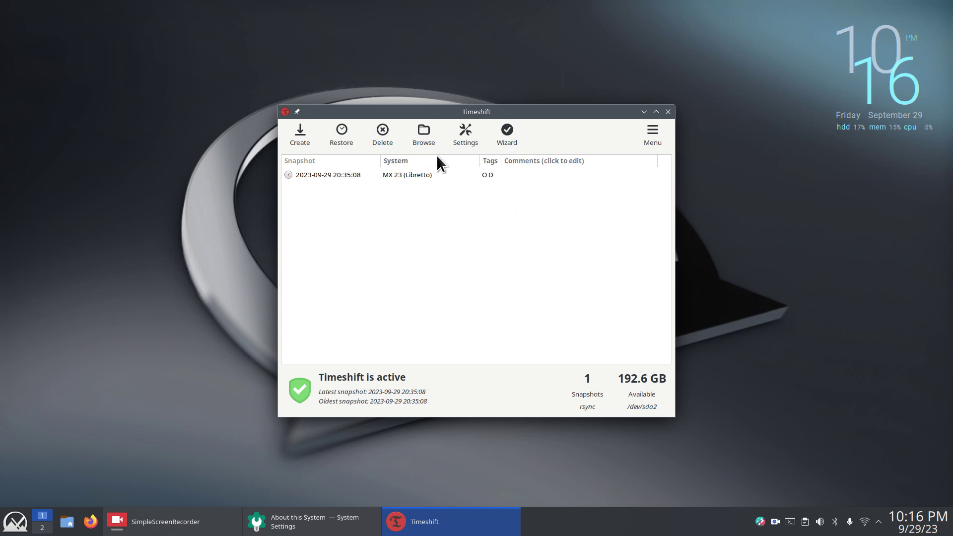
click(505, 131)
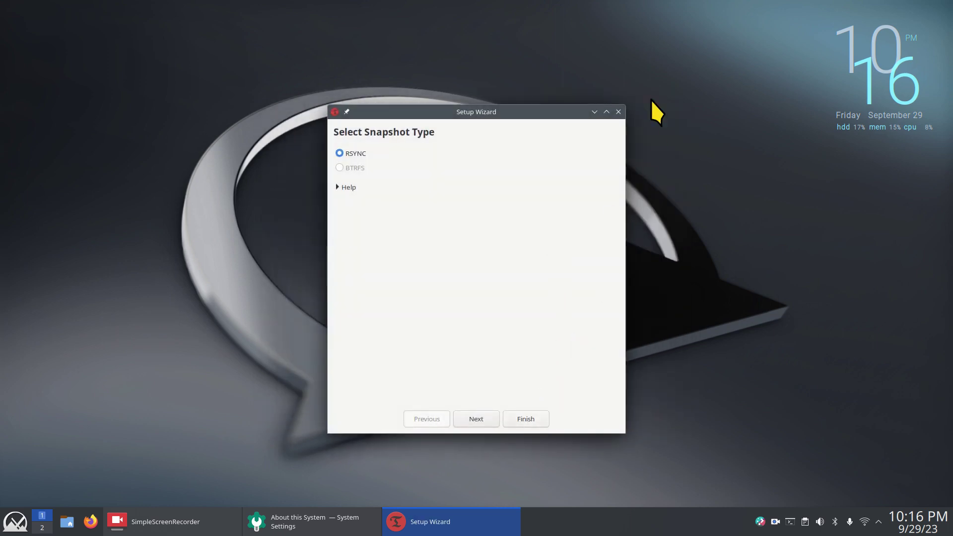
click(617, 112)
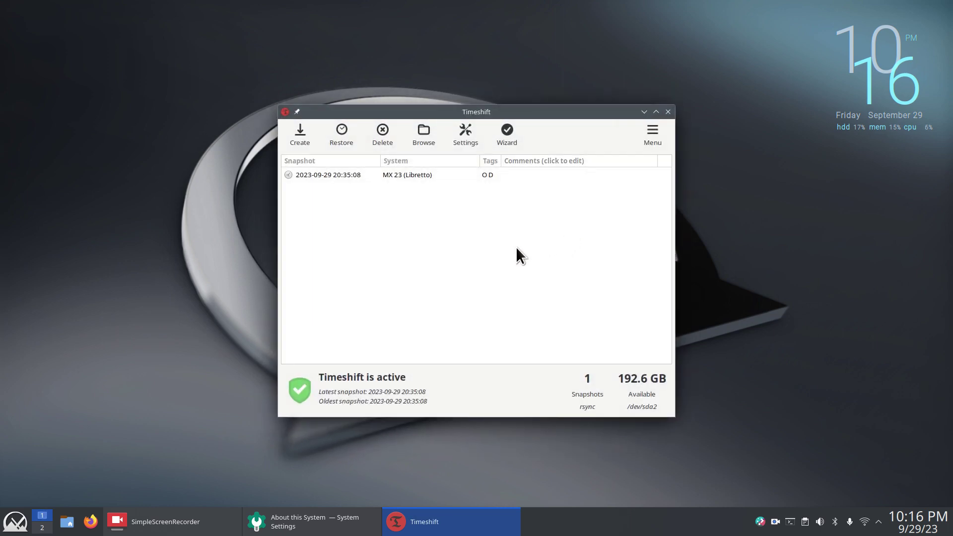
click(331, 175)
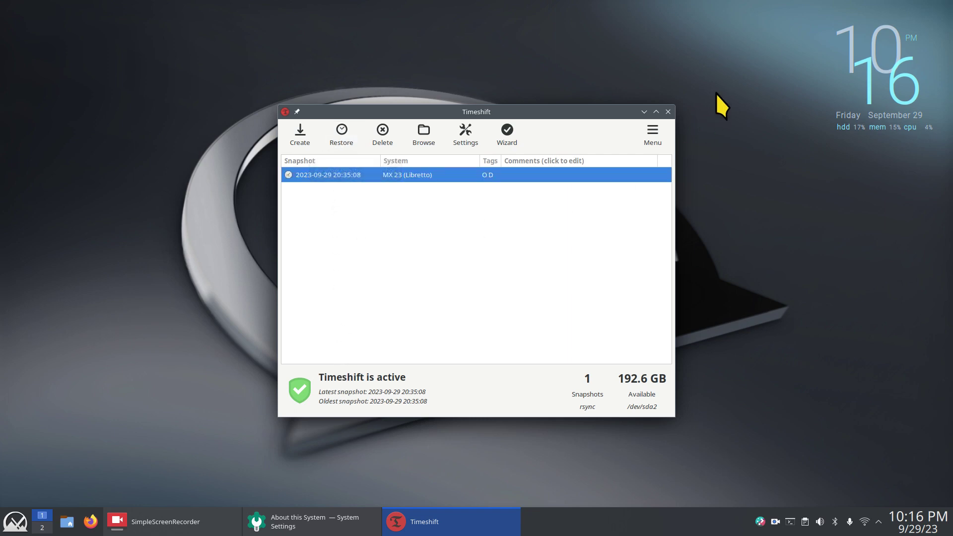
click(668, 111)
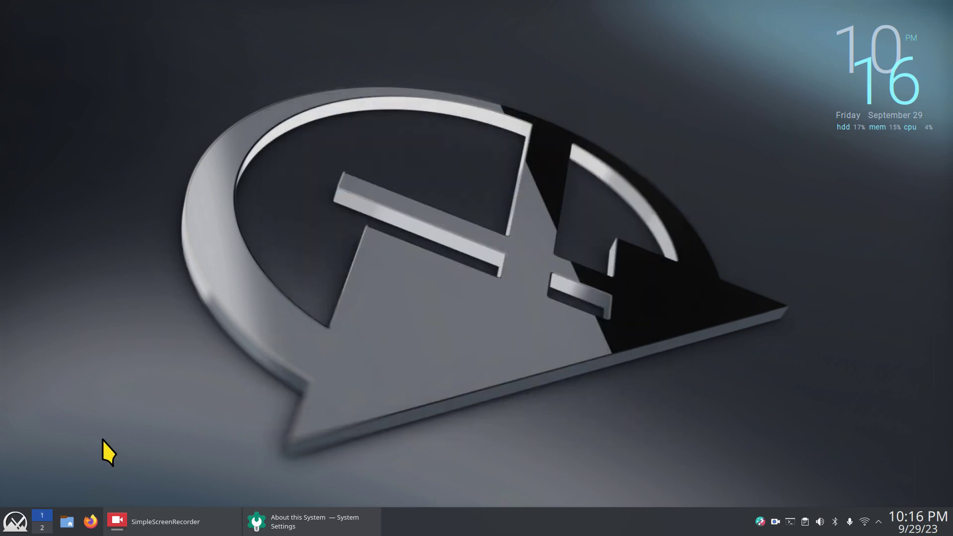
click(15, 521)
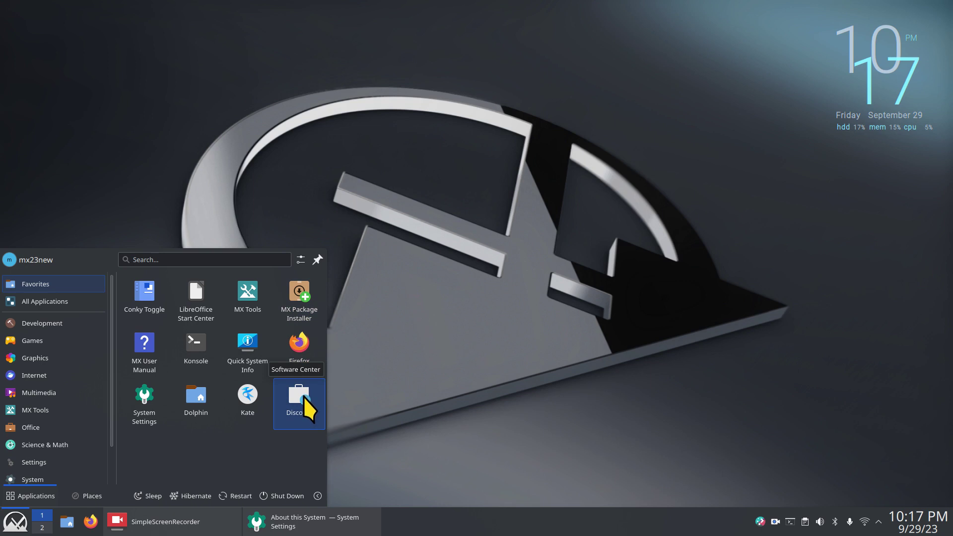
click(482, 390)
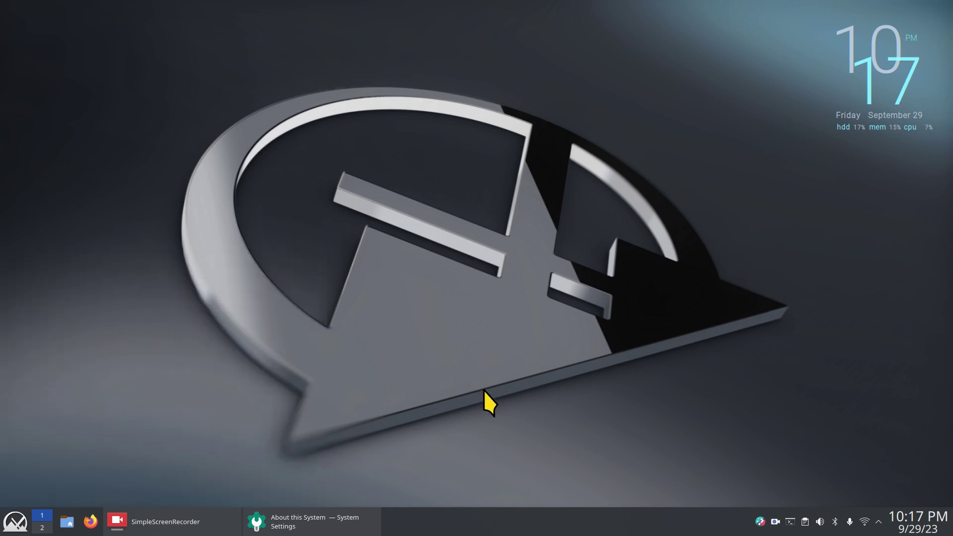